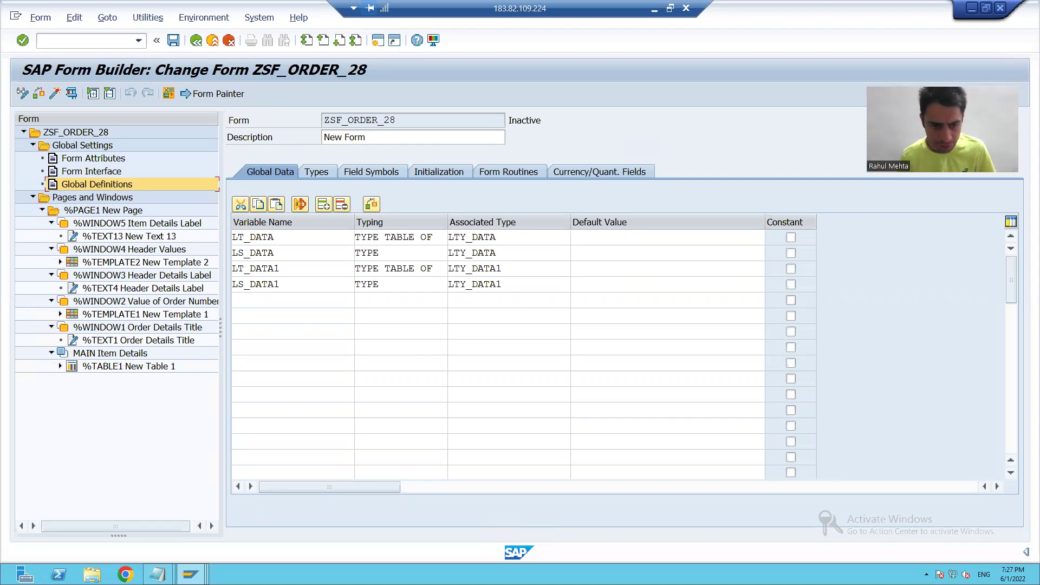
# Step: Review the order number field description in the Order Details layout notes
pyautogui.moveTo(151, 557)
pyautogui.click(118, 522)
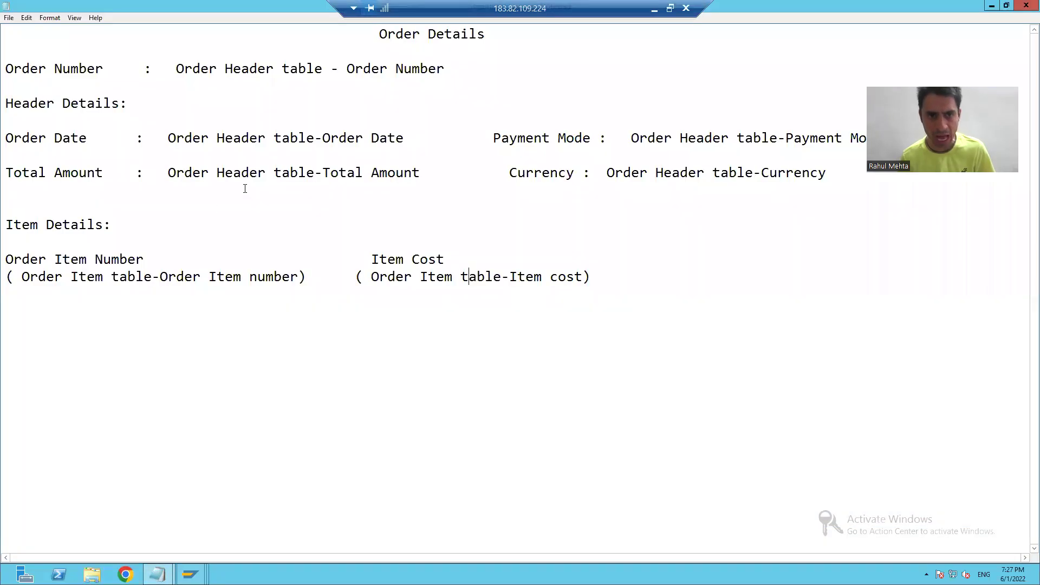
pyautogui.moveTo(175, 69); pyautogui.dragTo(451, 70)
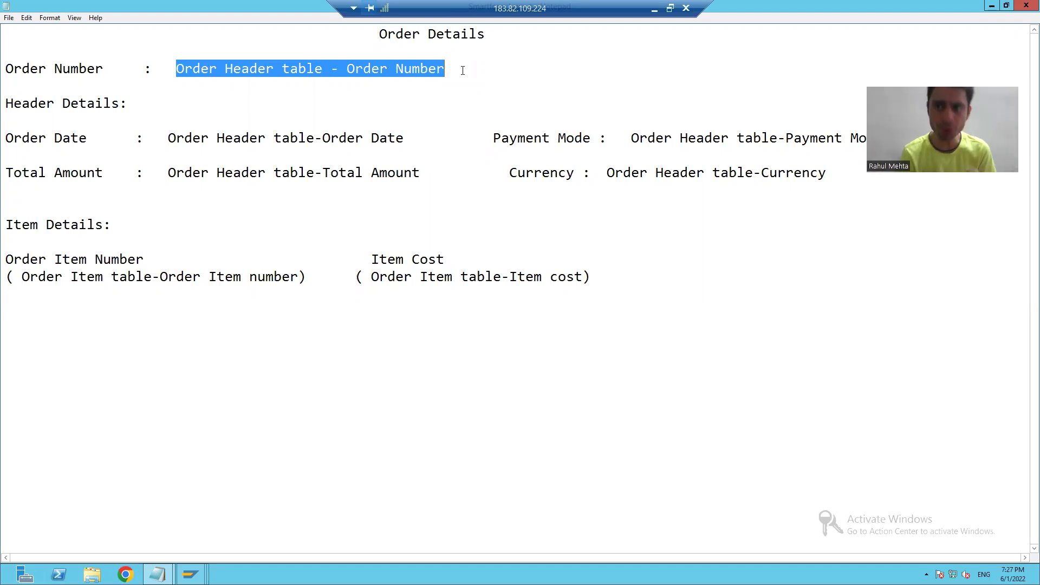
pyautogui.moveTo(445, 69); pyautogui.dragTo(9, 65)
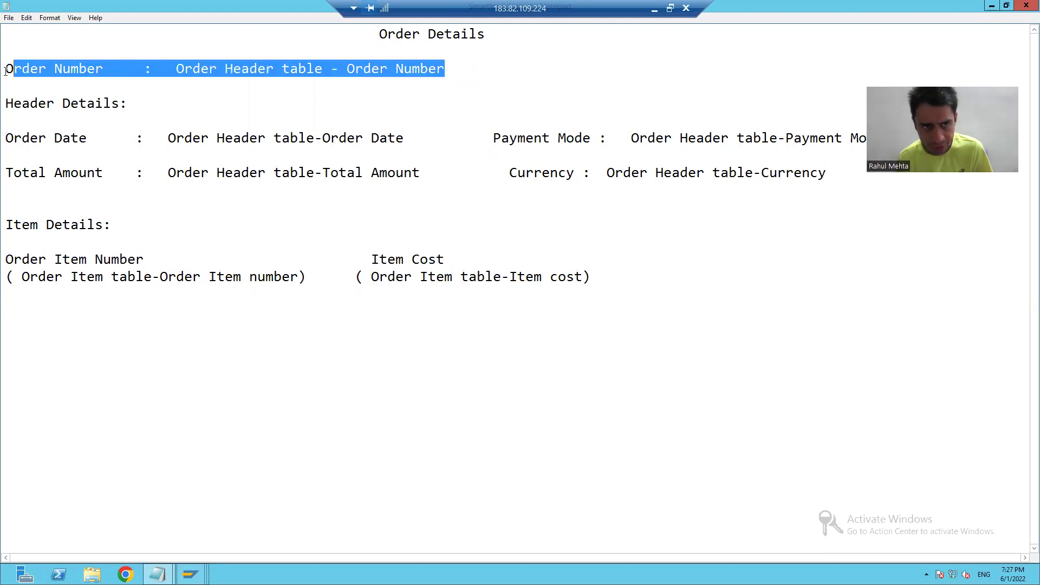
pyautogui.click(180, 69)
pyautogui.moveTo(177, 69); pyautogui.dragTo(448, 69)
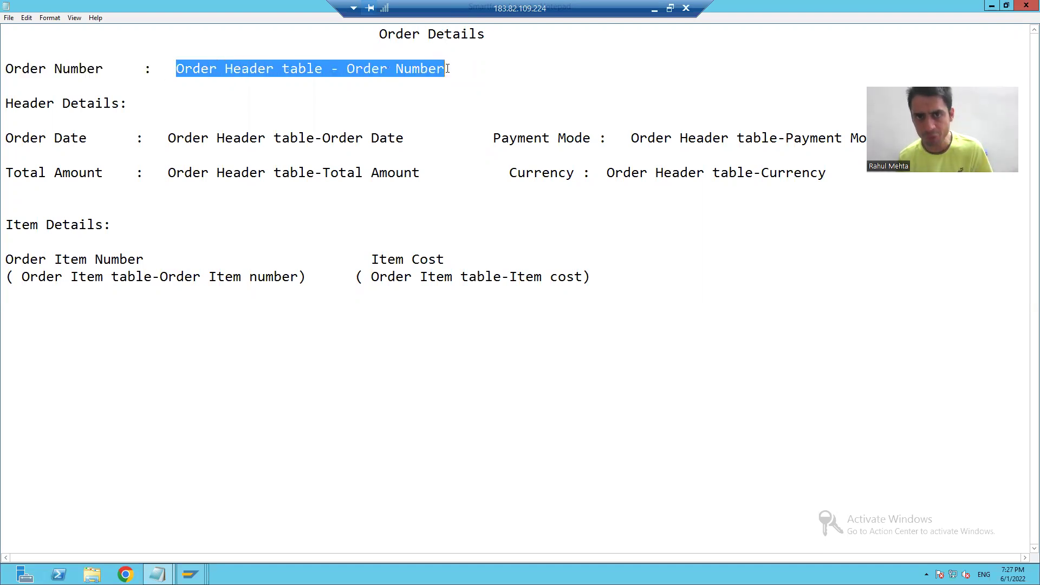
pyautogui.click(420, 69)
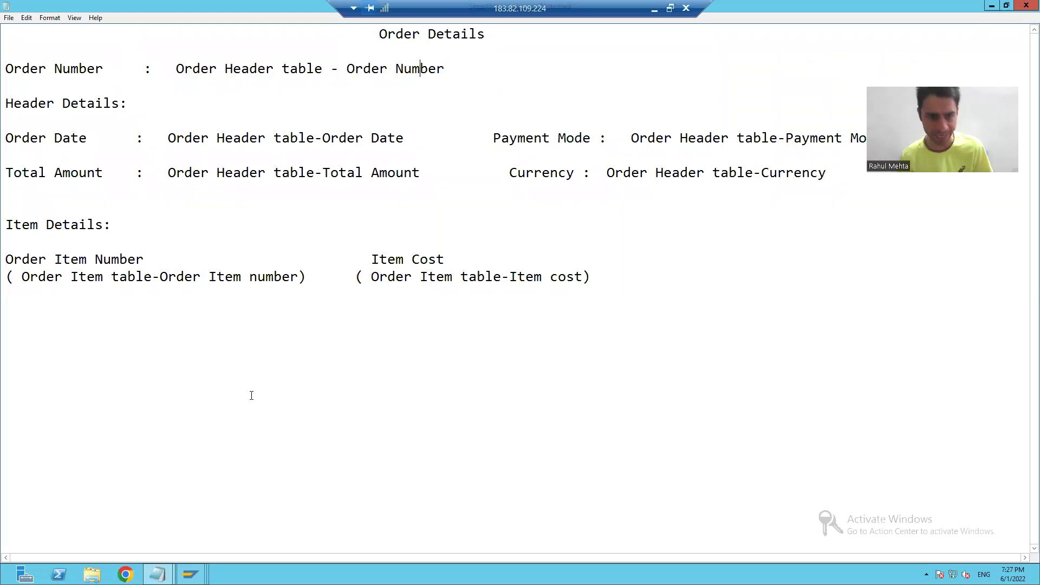
pyautogui.click(356, 72)
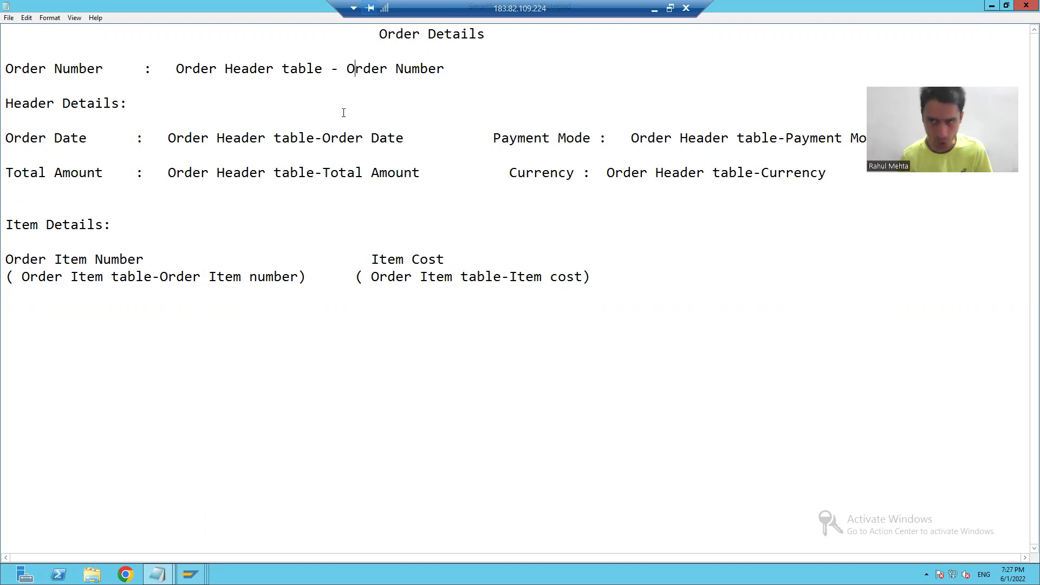
pyautogui.moveTo(189, 575)
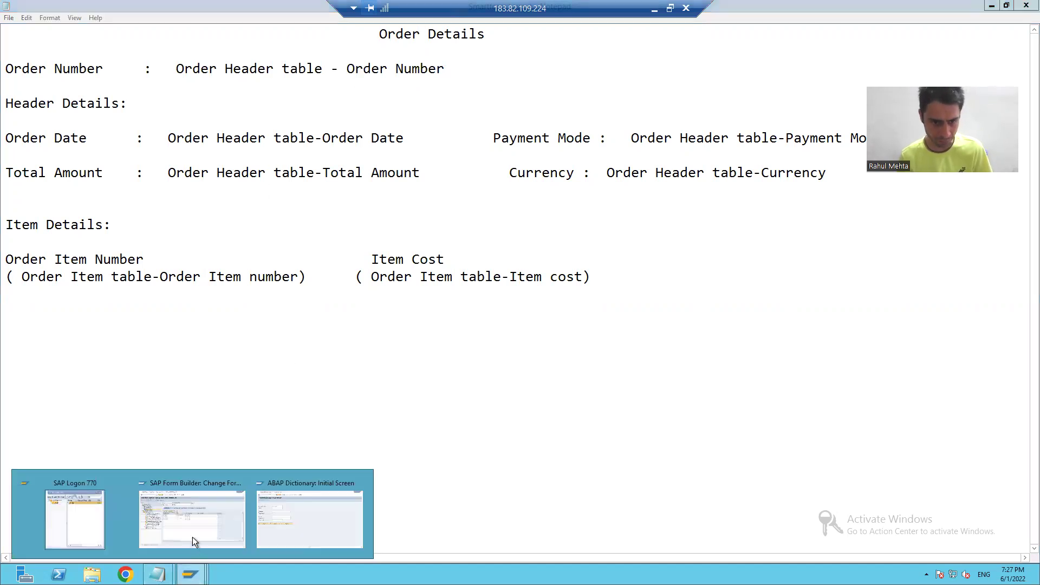
pyautogui.click(193, 537)
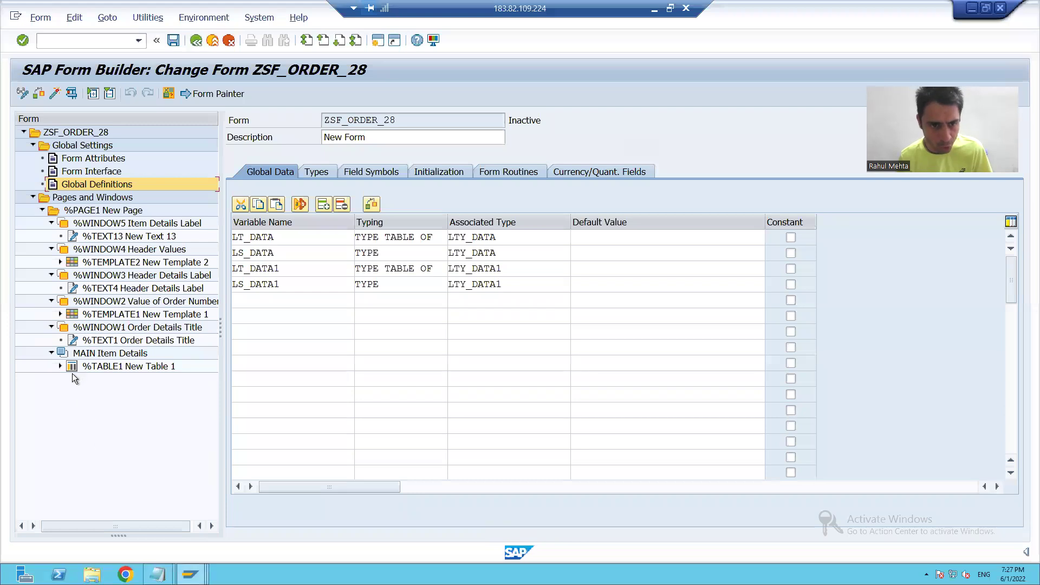
# Step: Expand %TEMPLATE1 to %TEXT3, then inspect the initialization code reading lt_data into ls_data
pyautogui.click(60, 314)
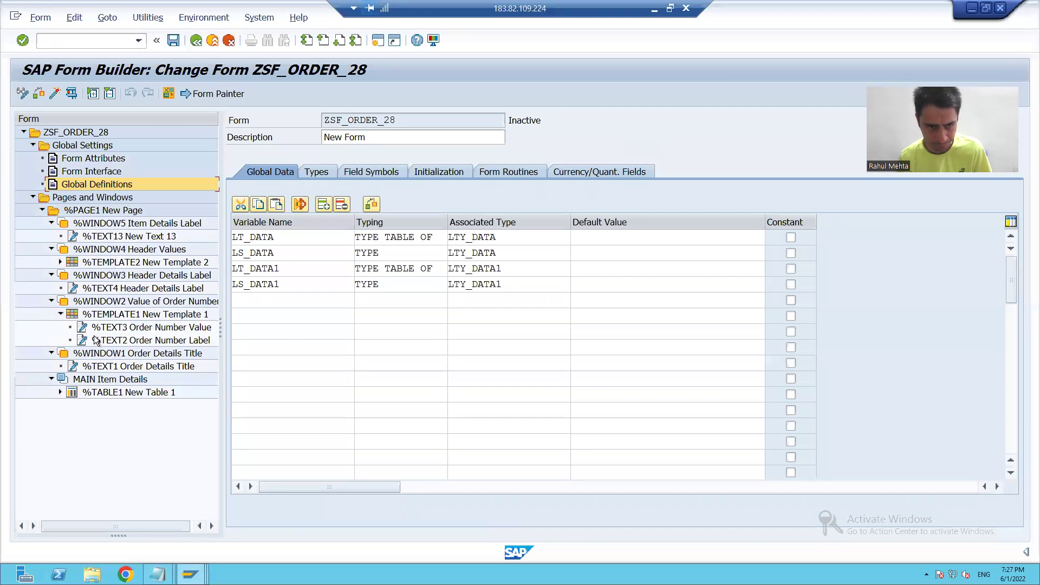
pyautogui.click(142, 328)
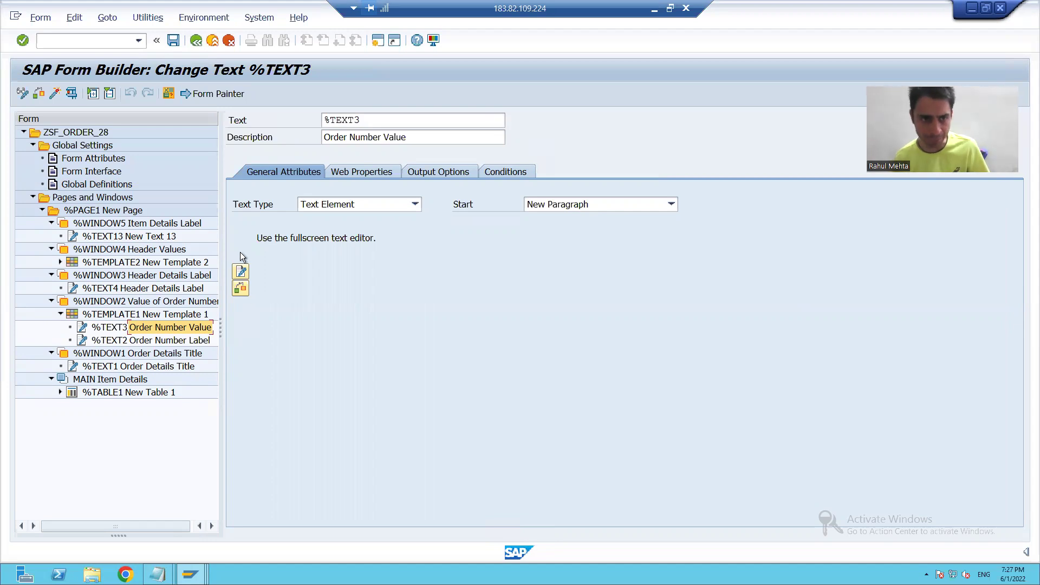
pyautogui.click(93, 184)
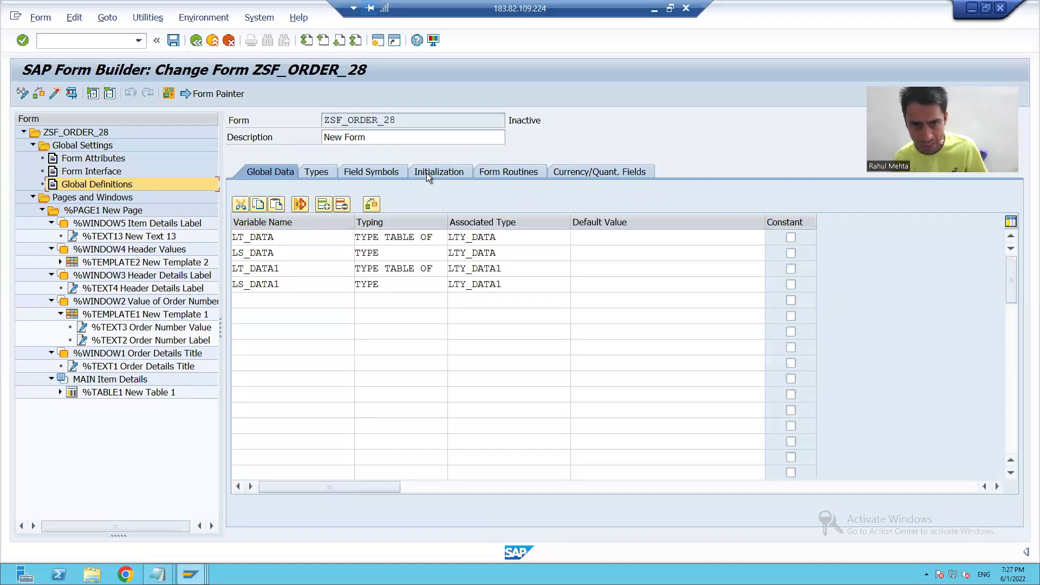
pyautogui.click(427, 173)
pyautogui.click(530, 443)
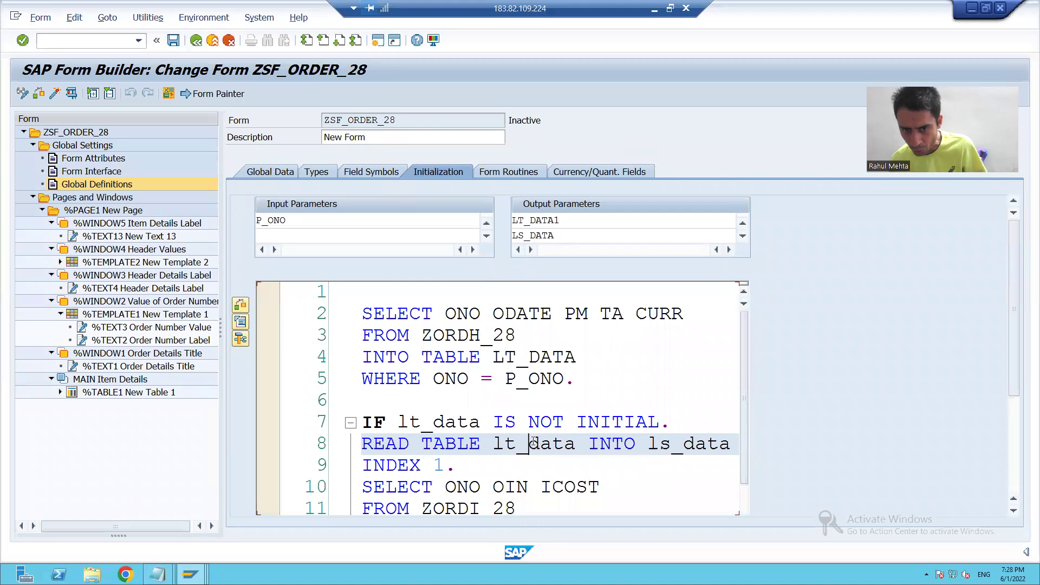
pyautogui.click(696, 443)
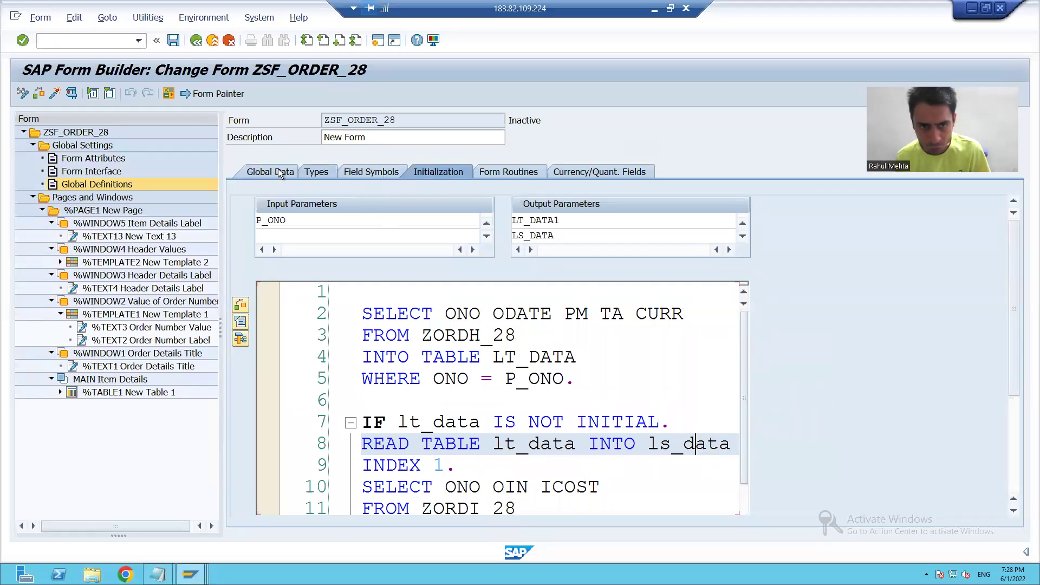
pyautogui.click(324, 173)
# Step: Review lty_data fields ONO, ODATE, PM, TA and CURR, then select %TEXT3 Order Number Value
pyautogui.click(480, 230)
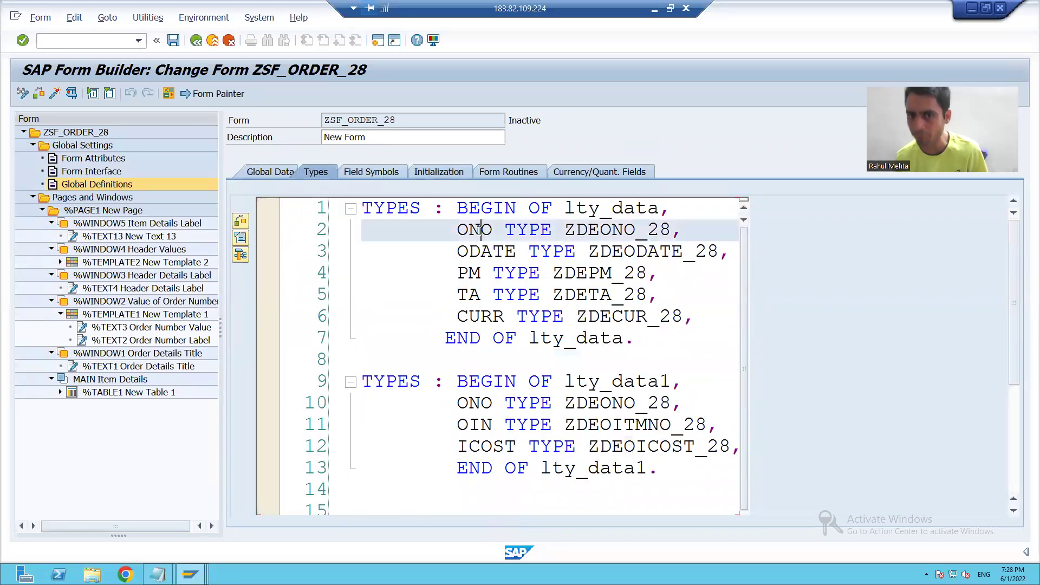
pyautogui.click(494, 250)
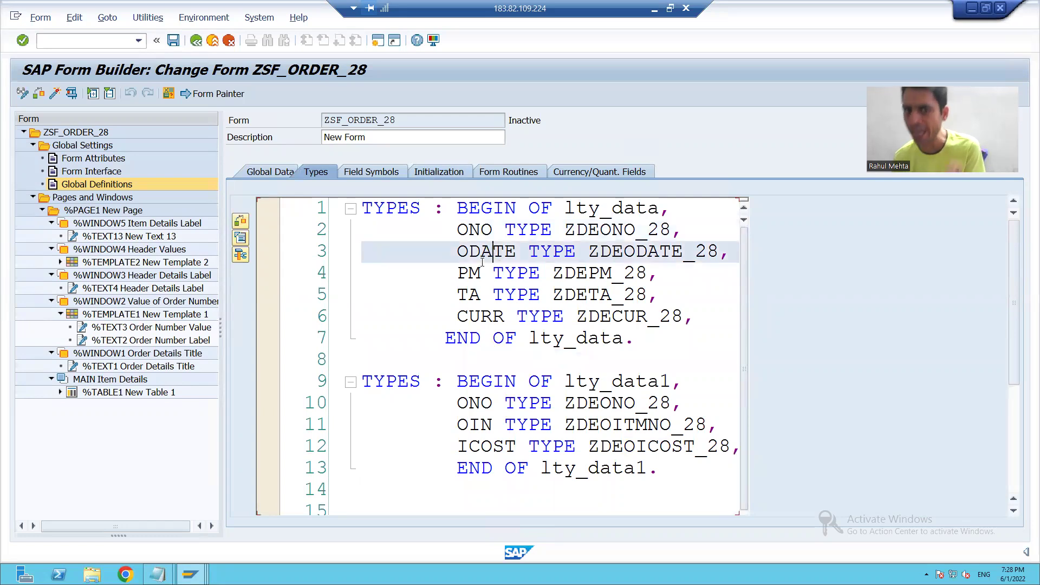
pyautogui.click(466, 272)
pyautogui.click(472, 296)
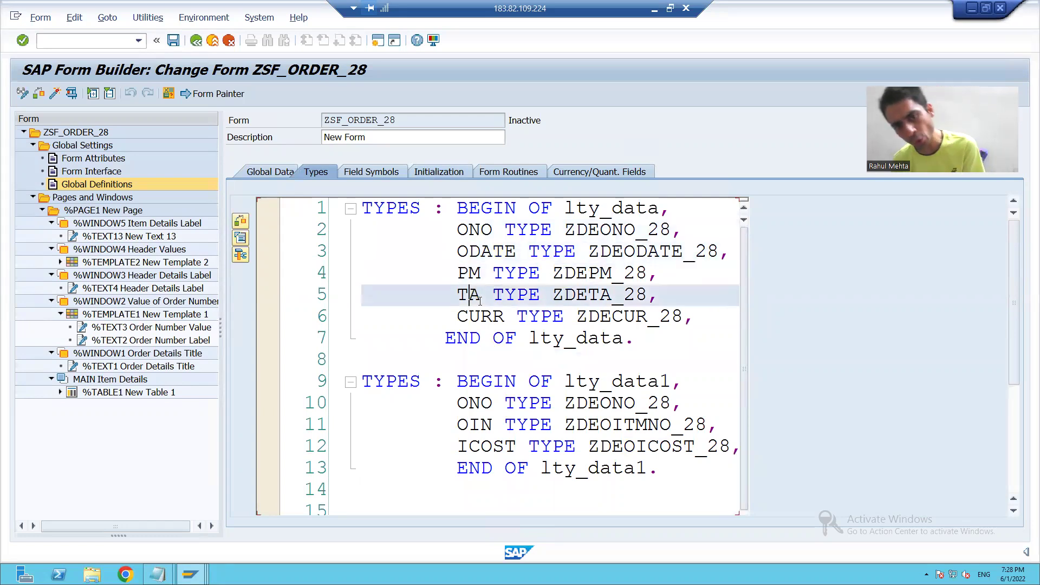
pyautogui.click(486, 316)
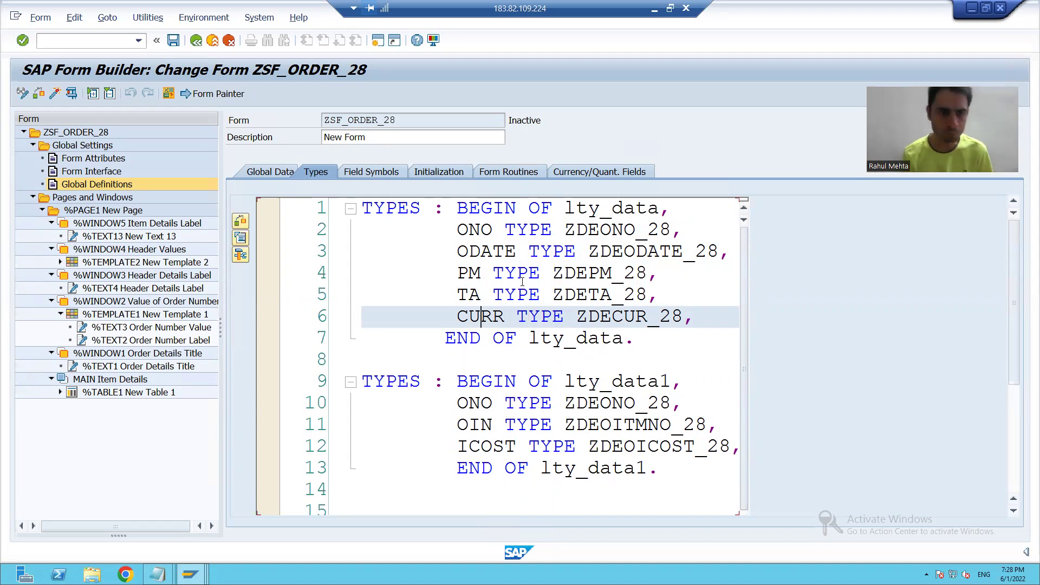
pyautogui.click(114, 327)
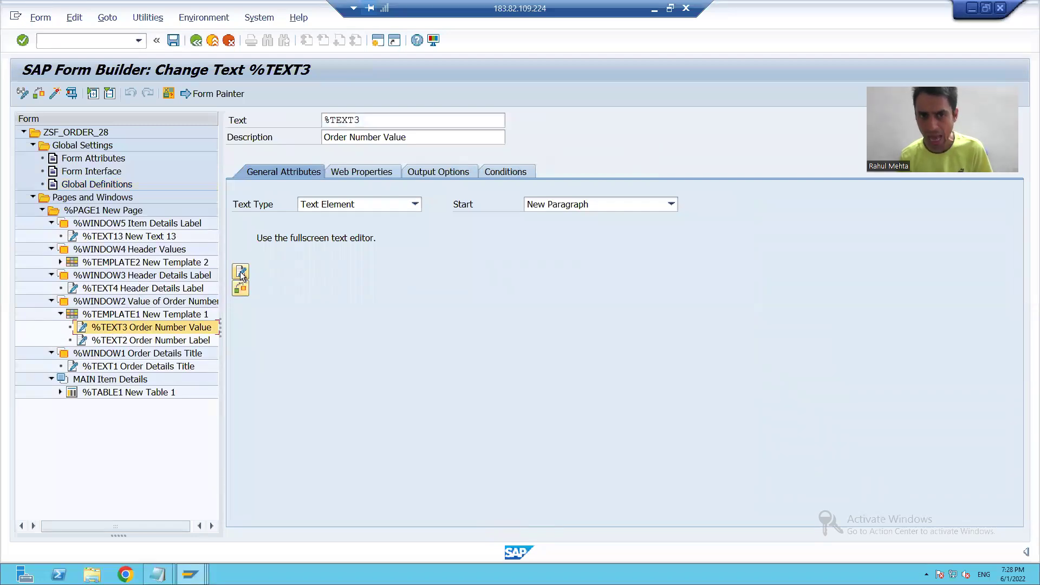
# Step: Enter &ls_data-ono& as the %TEXT3 text in the full-screen editor and apply it
pyautogui.click(240, 271)
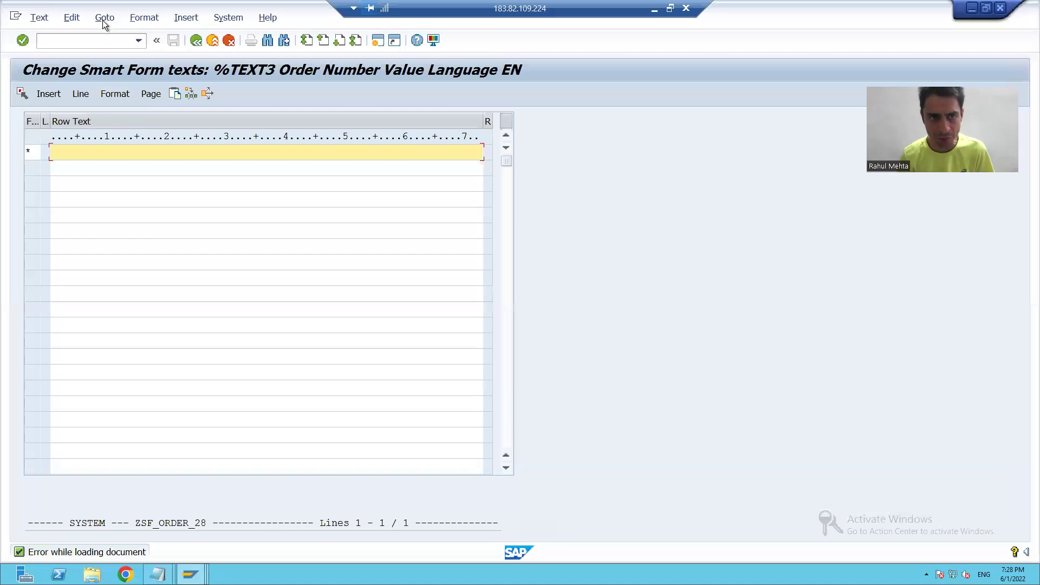
pyautogui.click(104, 18)
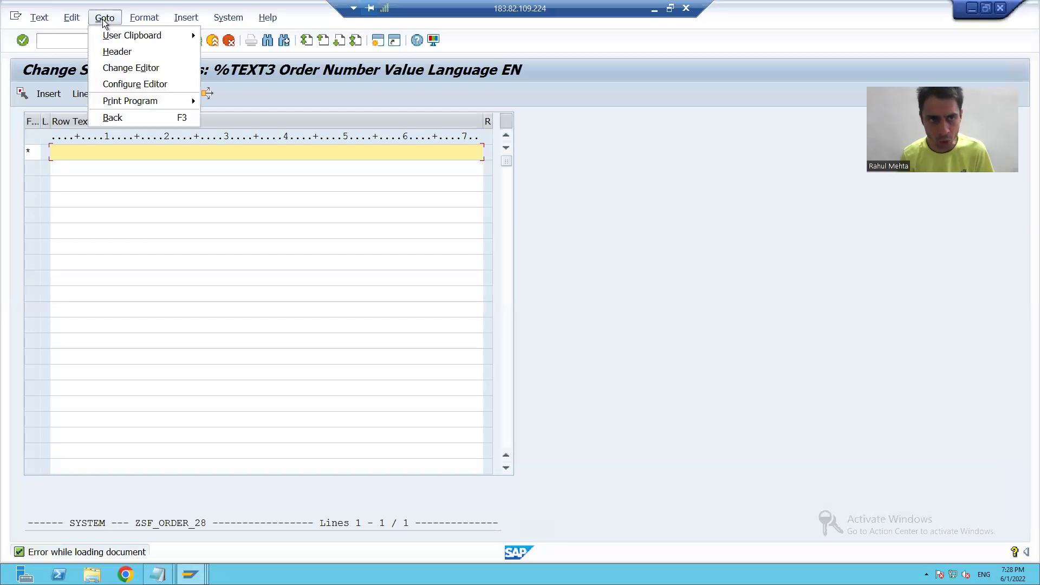
pyautogui.click(118, 70)
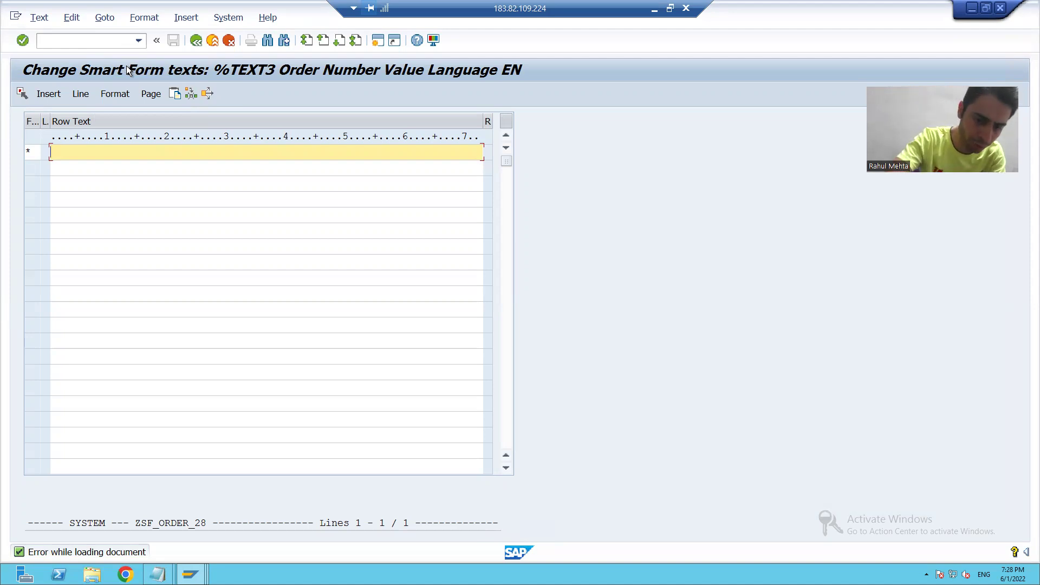
pyautogui.write('&')
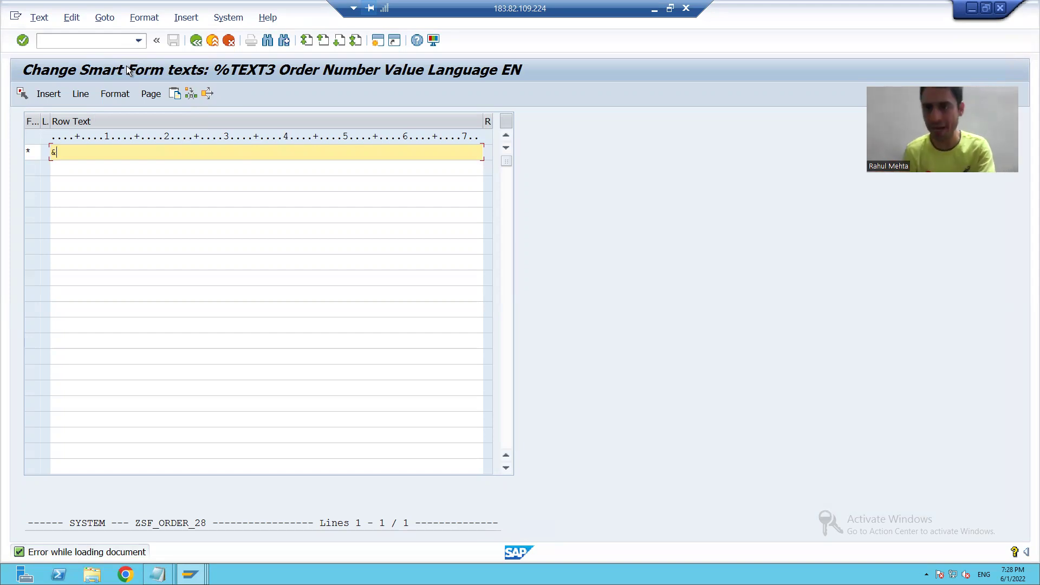
pyautogui.write('ls')
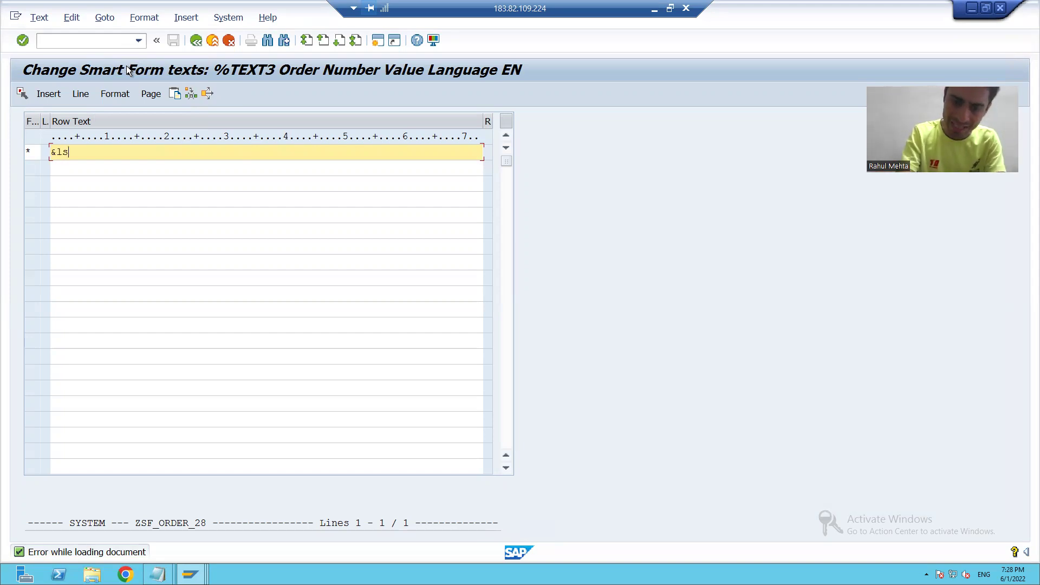
pyautogui.write('_data')
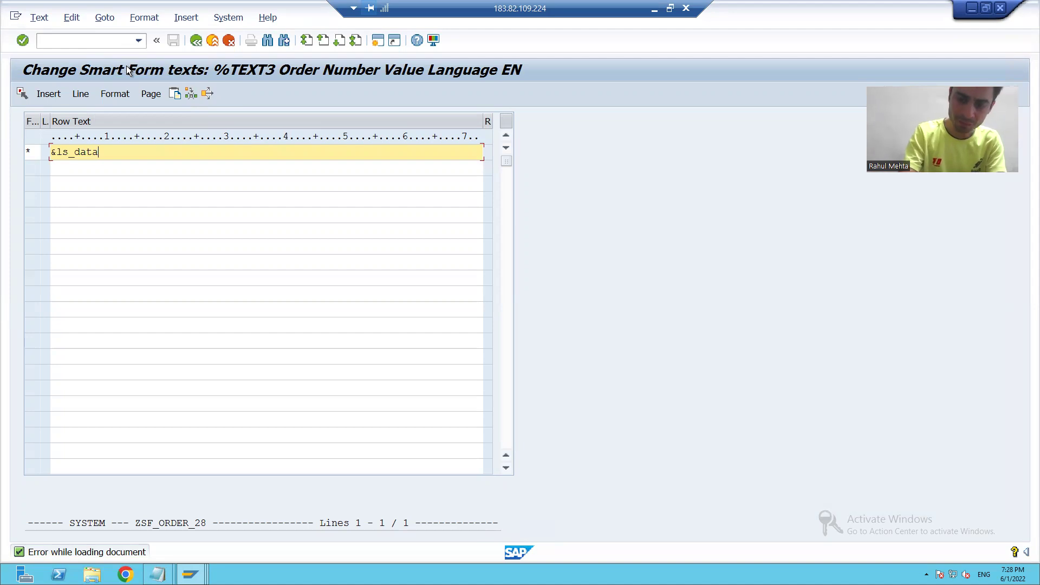
pyautogui.write('-ono')
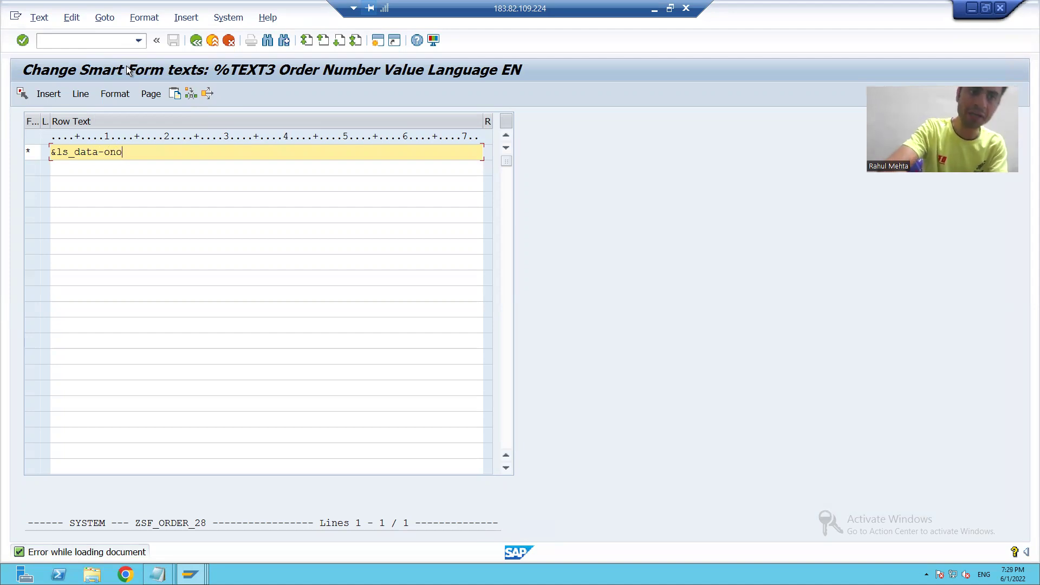
pyautogui.write('&')
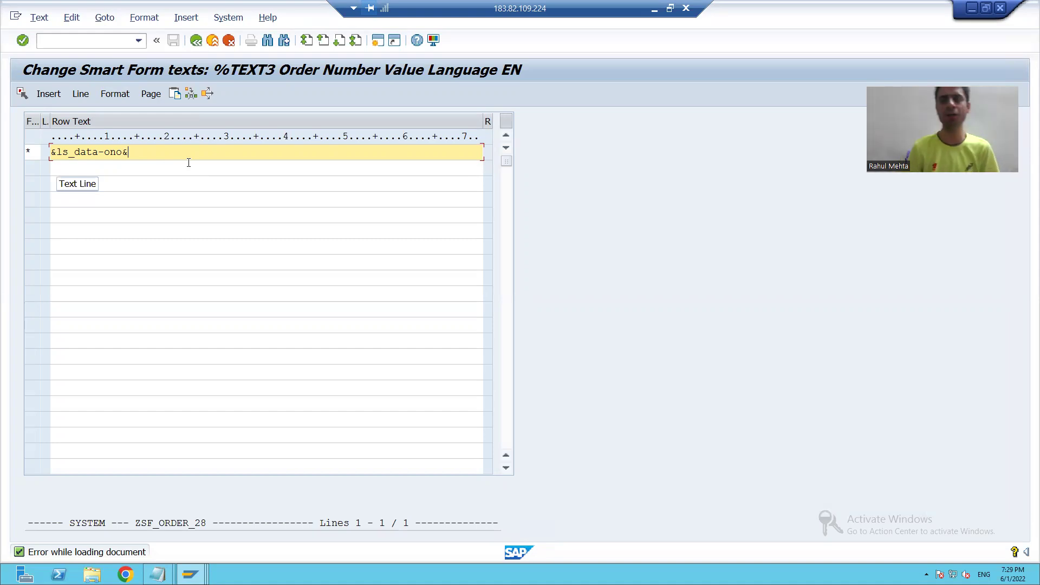
pyautogui.click(197, 42)
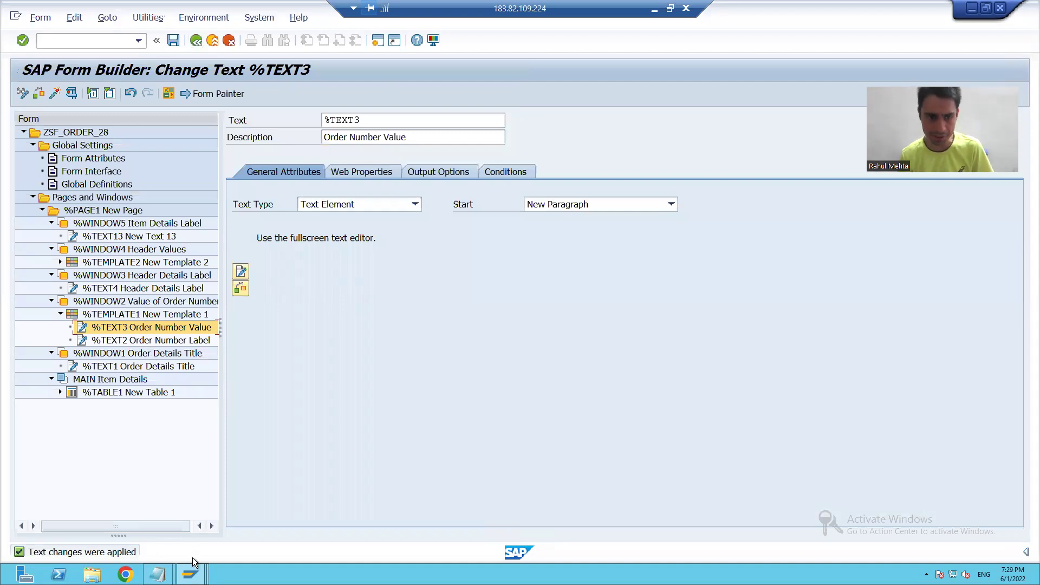
pyautogui.click(157, 575)
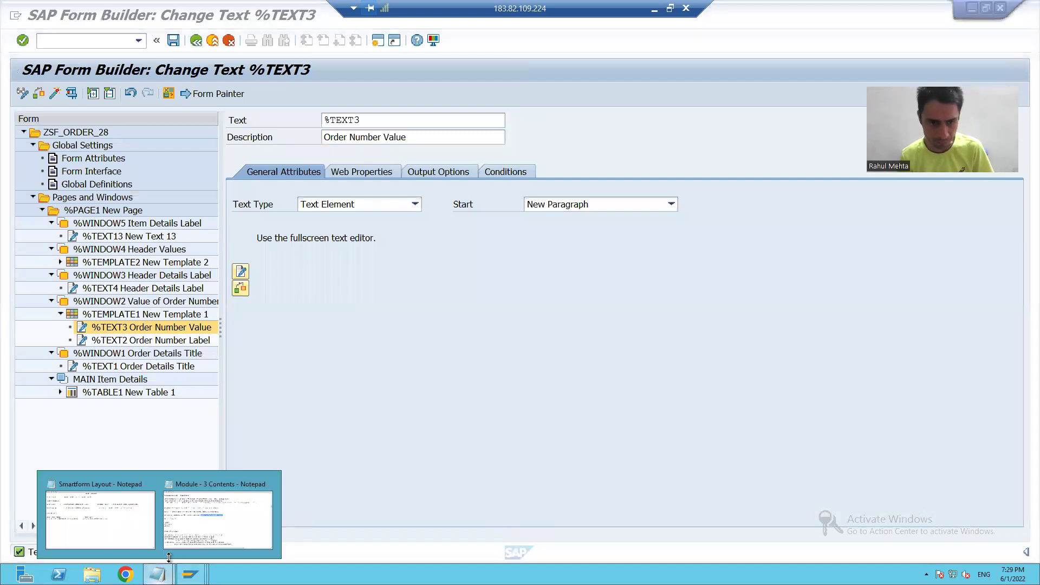
# Step: Check the order date and total amount lines in the Smartform Layout notes
pyautogui.click(135, 513)
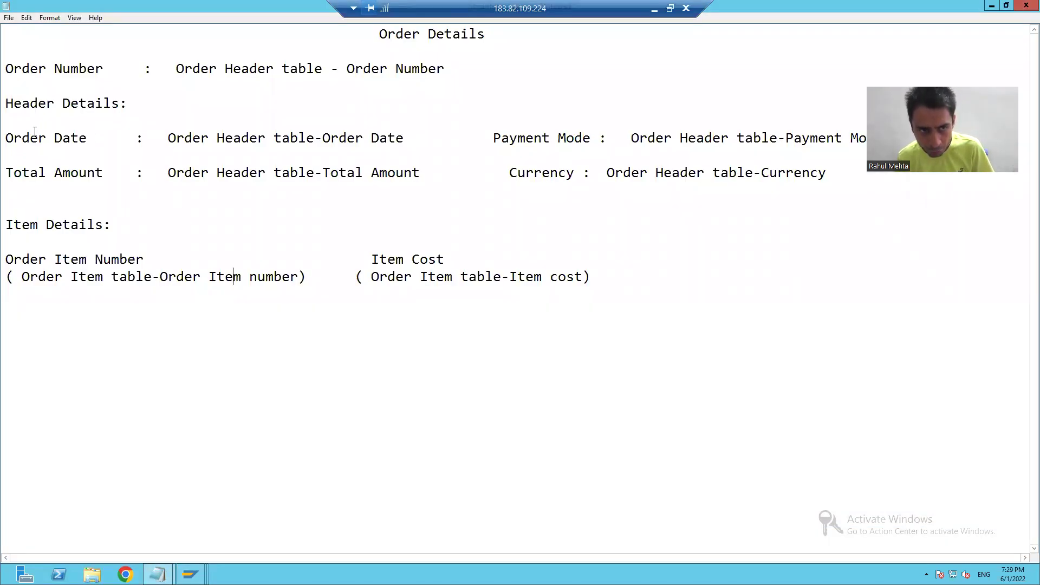
pyautogui.moveTo(5, 137); pyautogui.dragTo(849, 177)
pyautogui.click(678, 209)
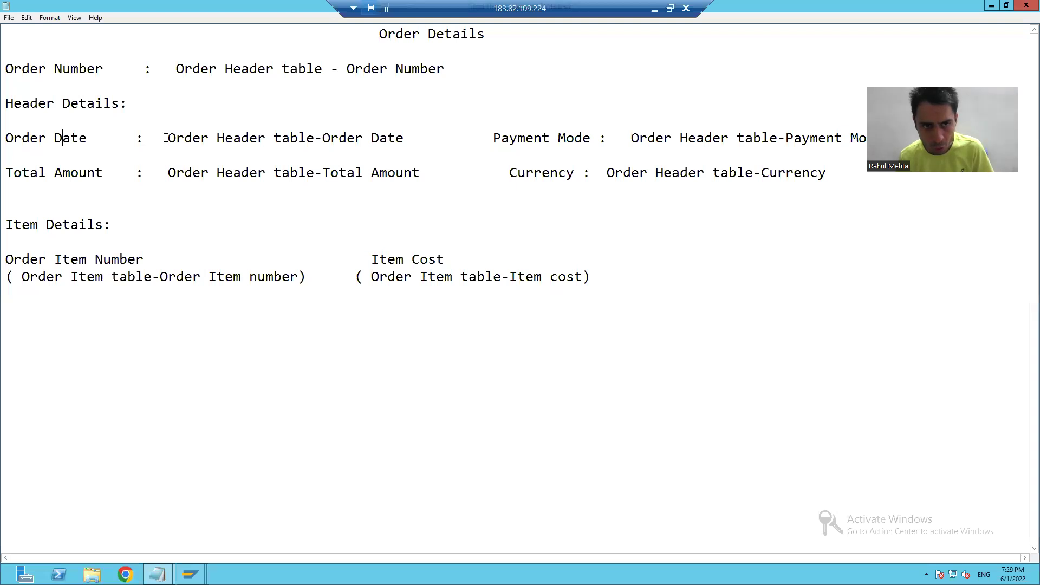
pyautogui.moveTo(166, 138); pyautogui.dragTo(412, 140)
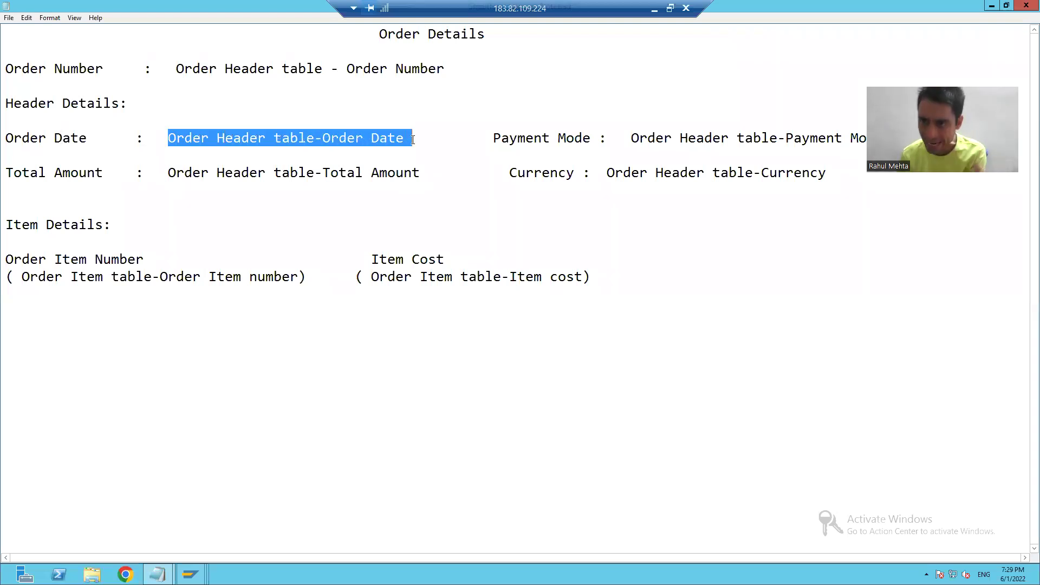
pyautogui.click(382, 144)
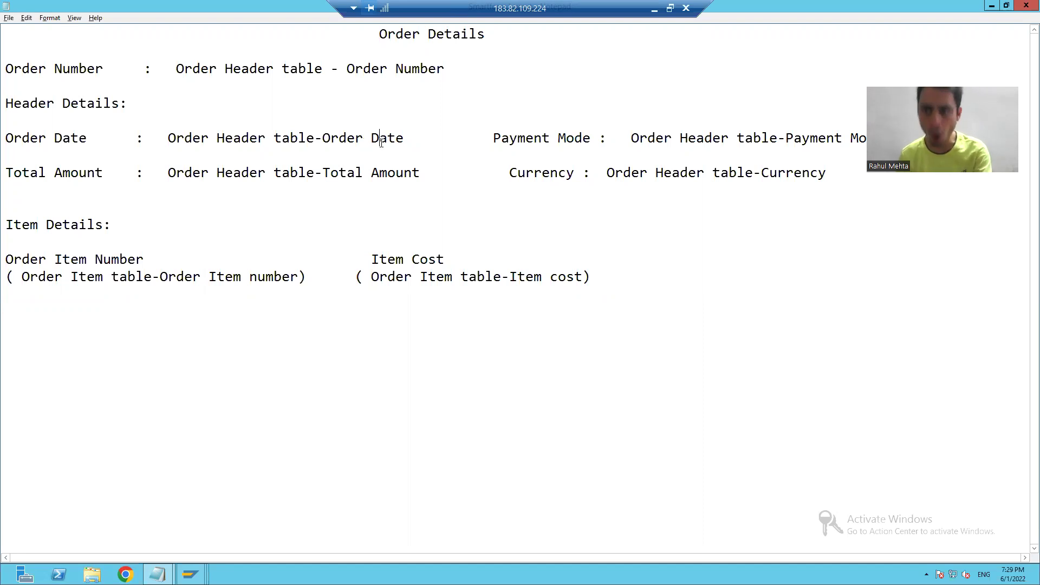
pyautogui.click(190, 575)
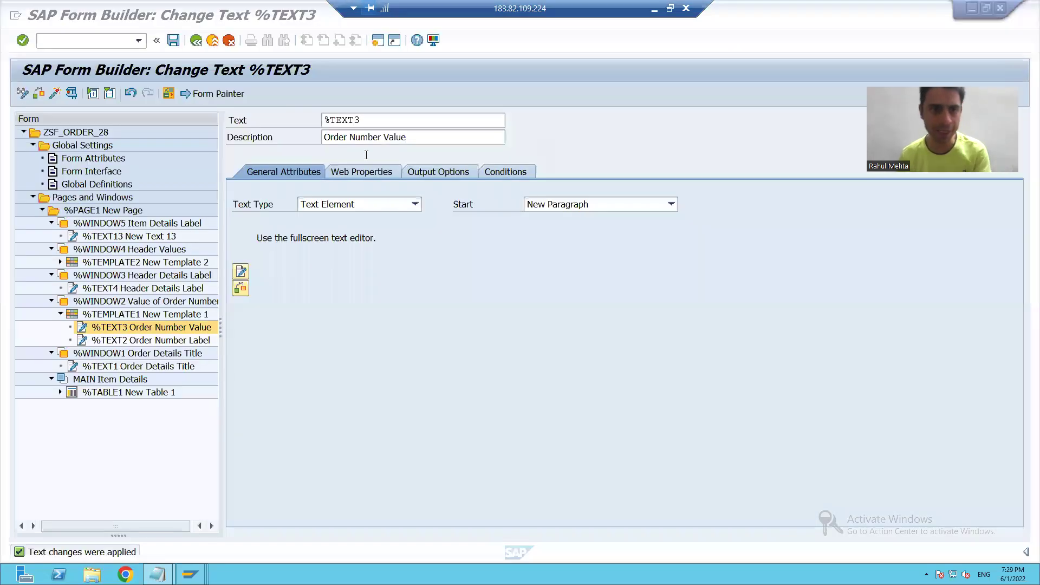
# Step: Expand %TEMPLATE2 and set the %TEXT6 Value of Order Date text to &ls_data-odate&
pyautogui.click(60, 262)
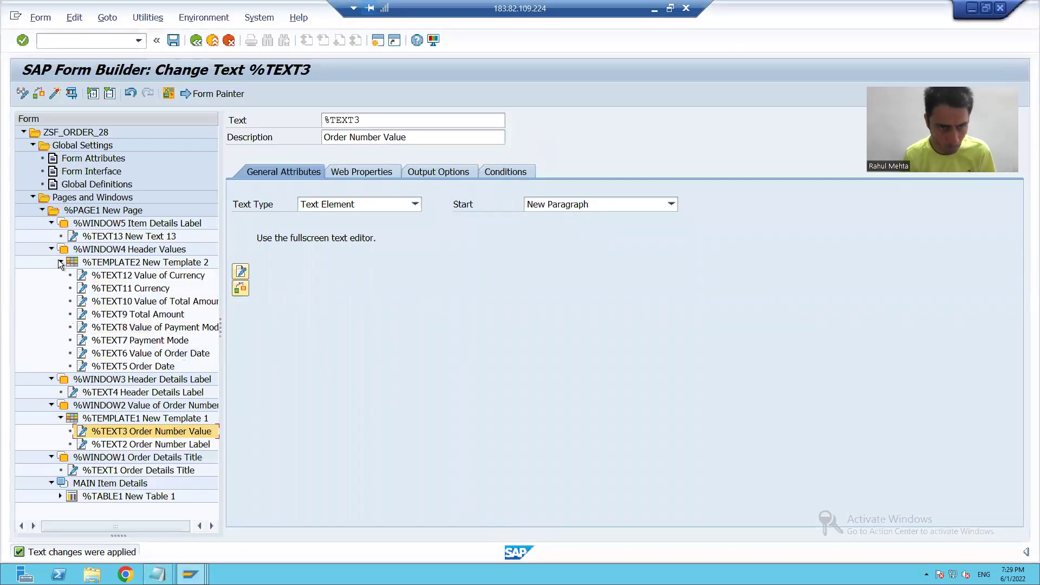
pyautogui.click(140, 358)
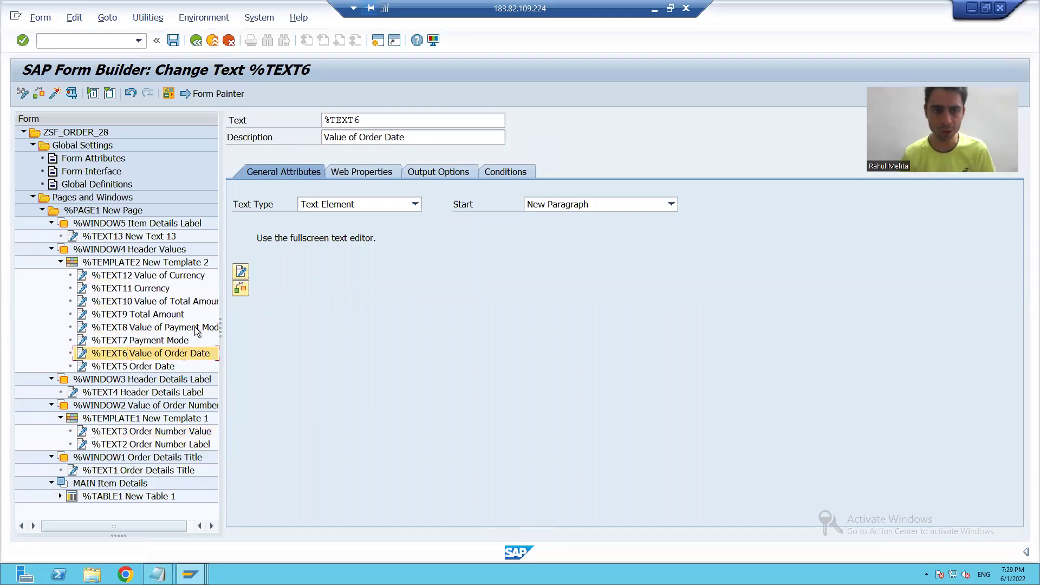
pyautogui.click(240, 271)
pyautogui.click(105, 18)
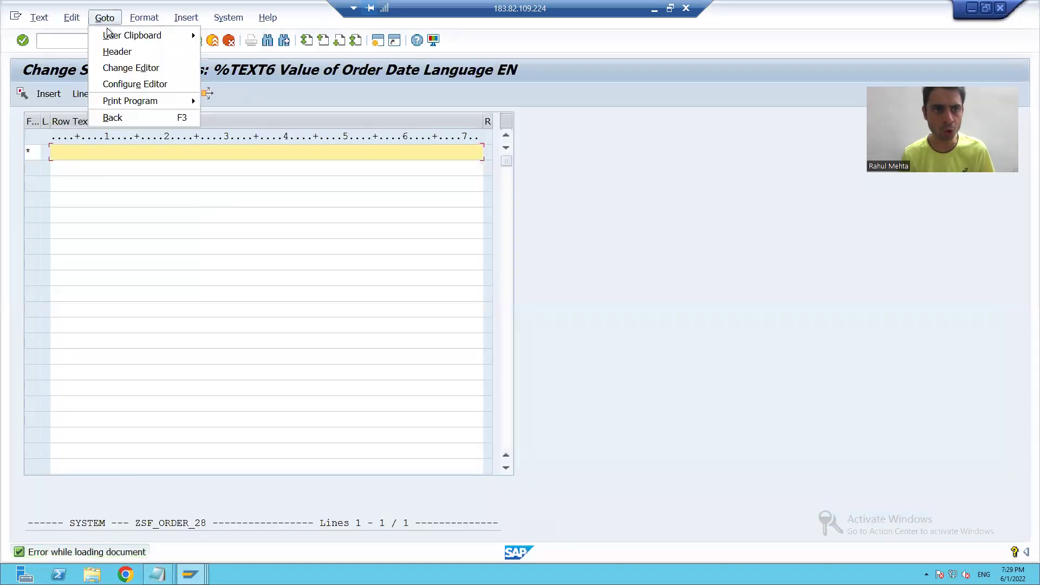
pyautogui.click(115, 66)
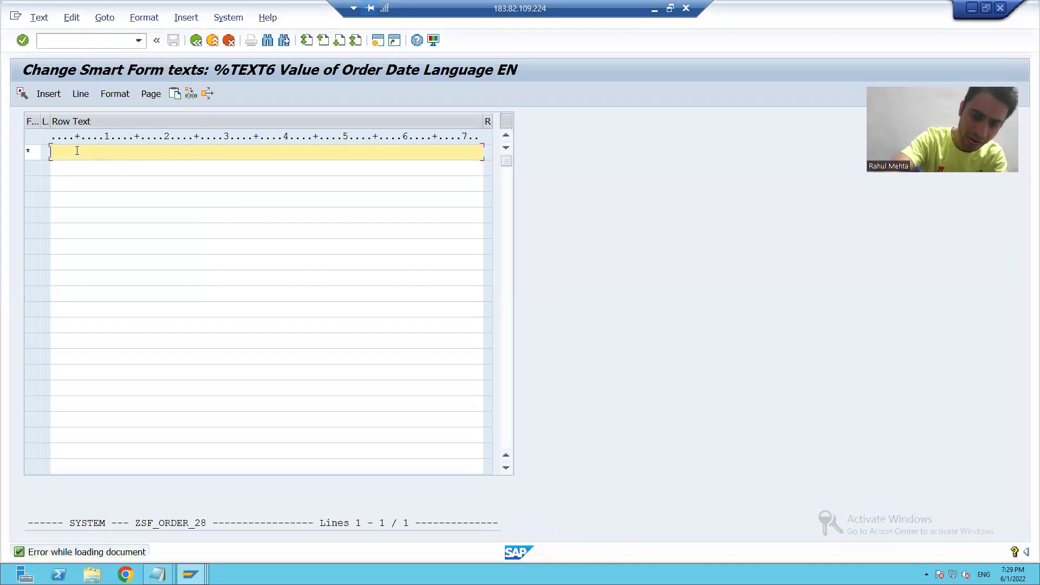
pyautogui.write('&ls_')
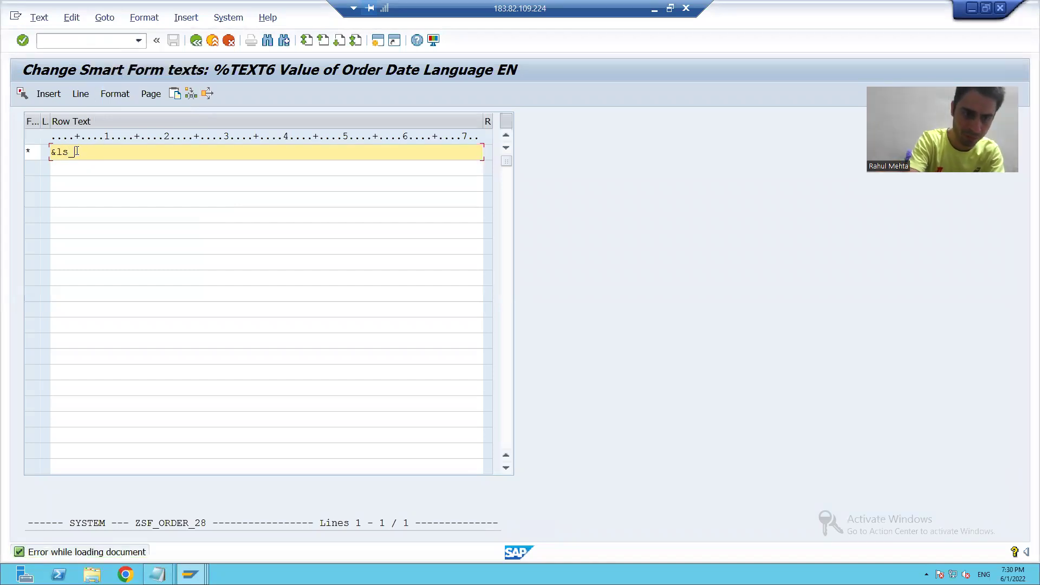
pyautogui.write('data-')
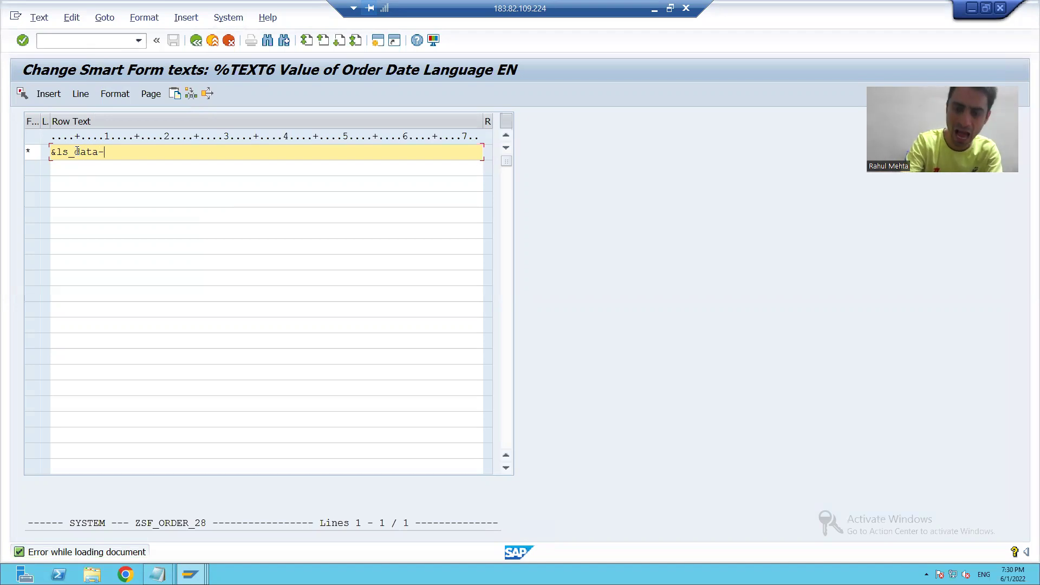
pyautogui.write('odate')
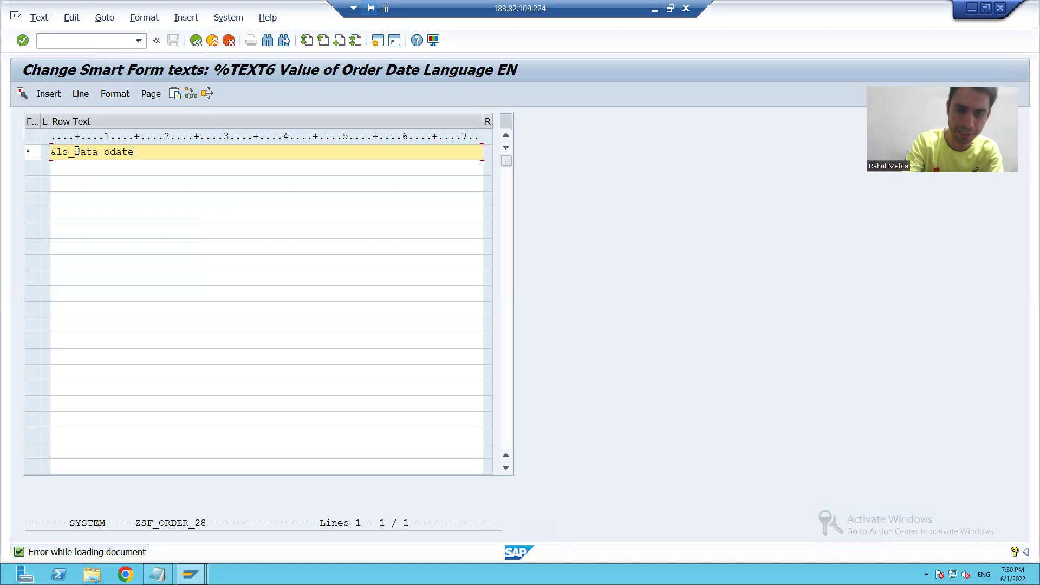
pyautogui.write('&')
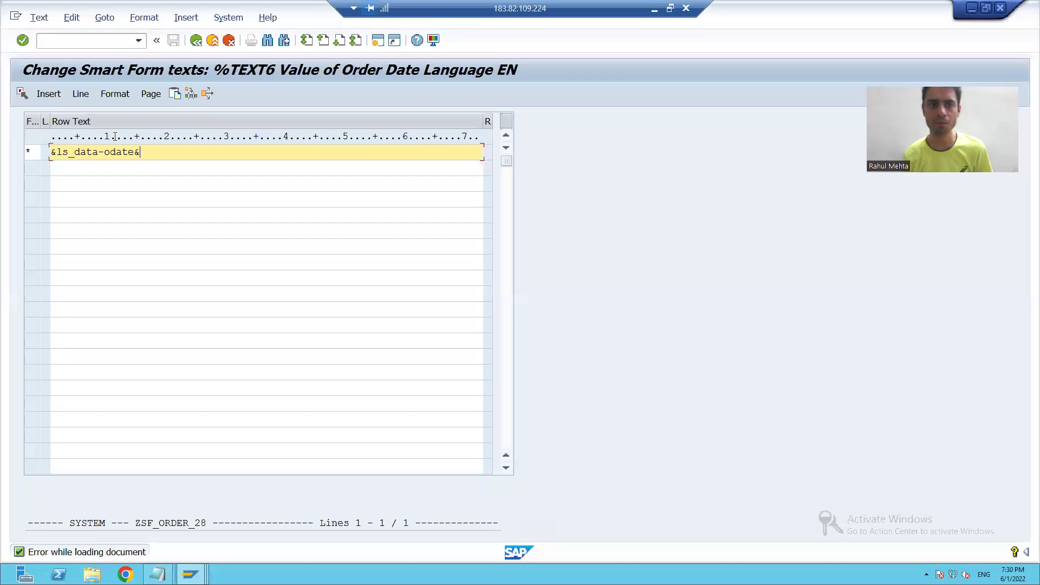
pyautogui.click(195, 40)
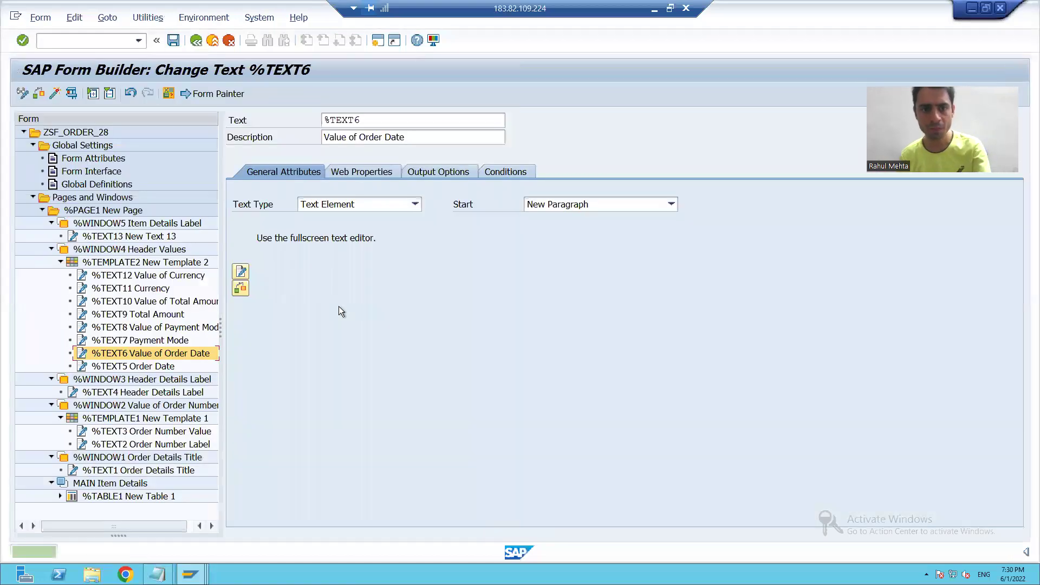
# Step: After checking Payment Mode in the layout, set the %TEXT8 text to &ls_data-pm&
pyautogui.hotkey('alt', 'Tab')
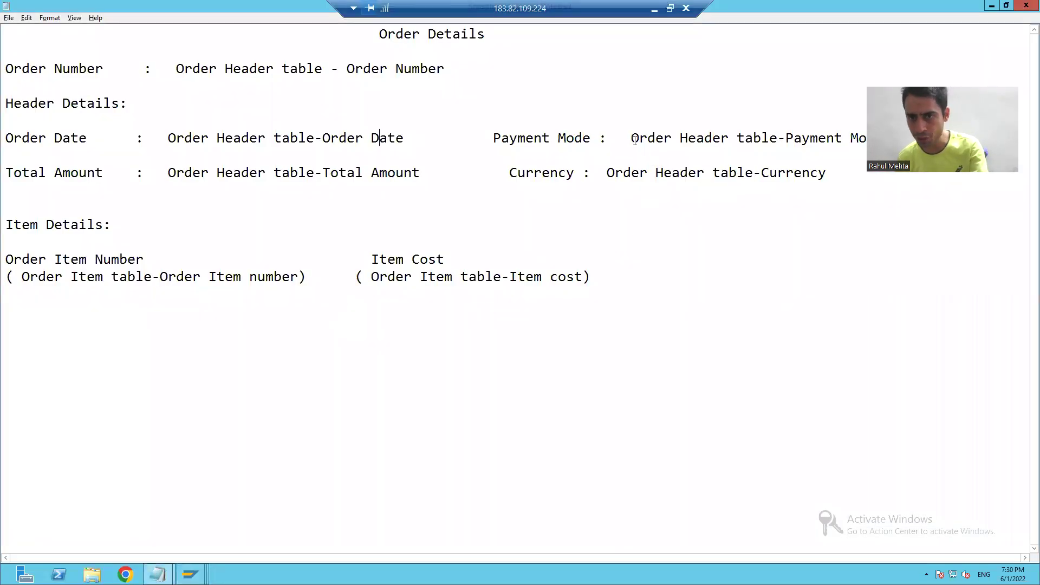
pyautogui.moveTo(632, 140); pyautogui.dragTo(780, 140)
pyautogui.hotkey('alt', 'Tab')
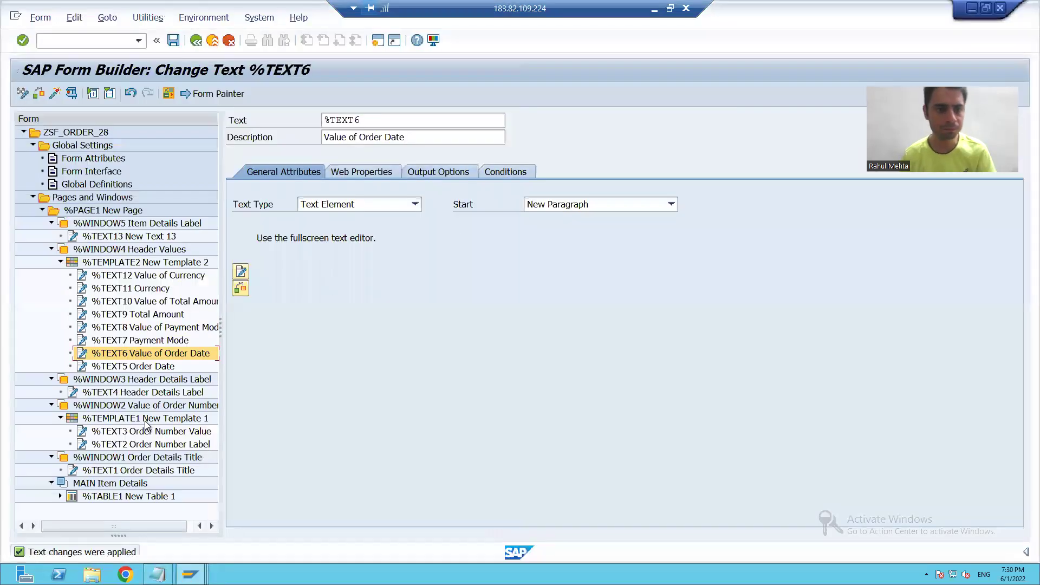
pyautogui.click(147, 327)
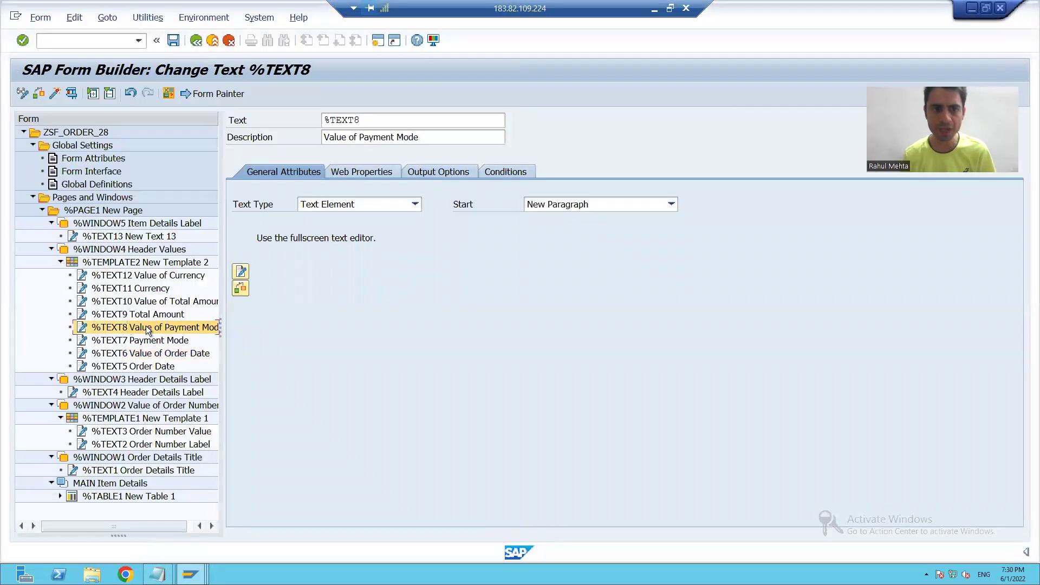
pyautogui.click(241, 272)
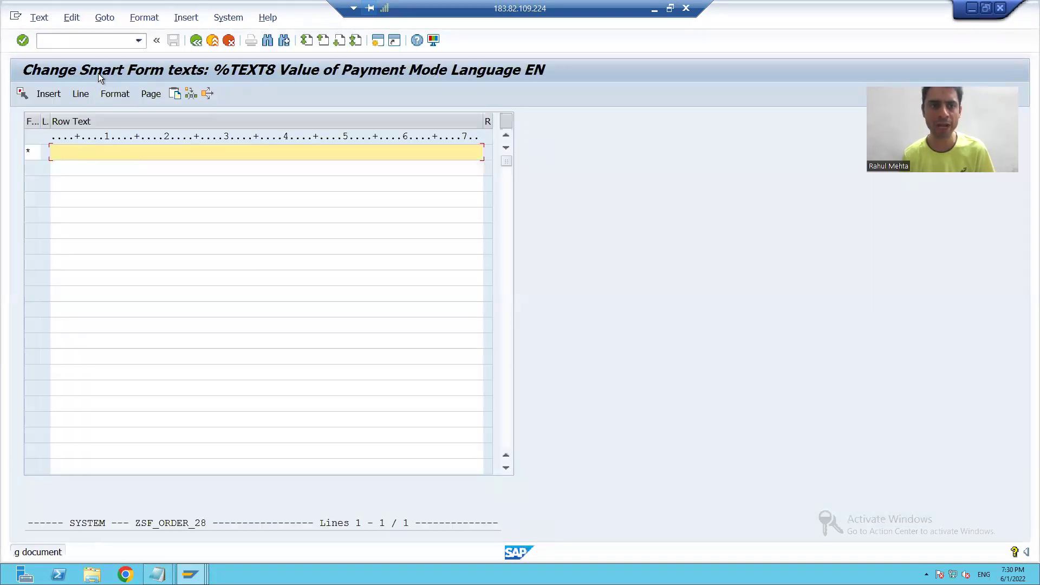
pyautogui.click(105, 18)
pyautogui.click(86, 147)
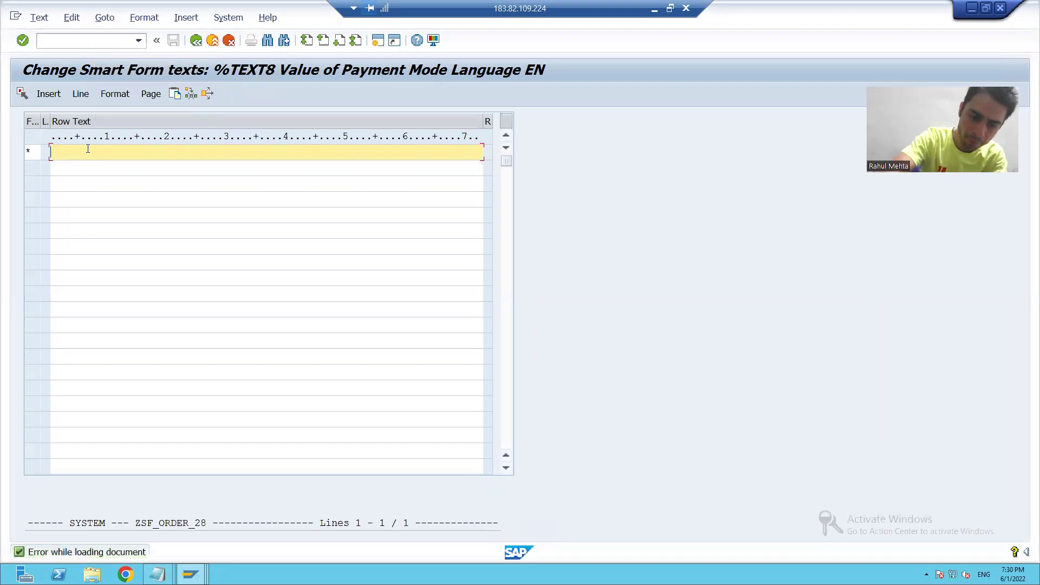
pyautogui.write('&ls_')
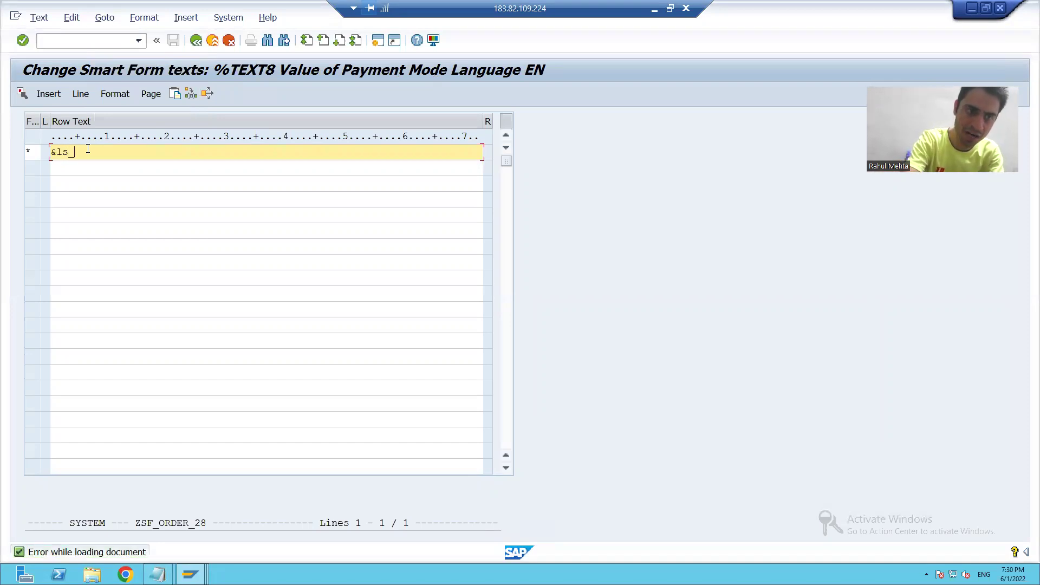
pyautogui.write('data')
pyautogui.write('pm&')
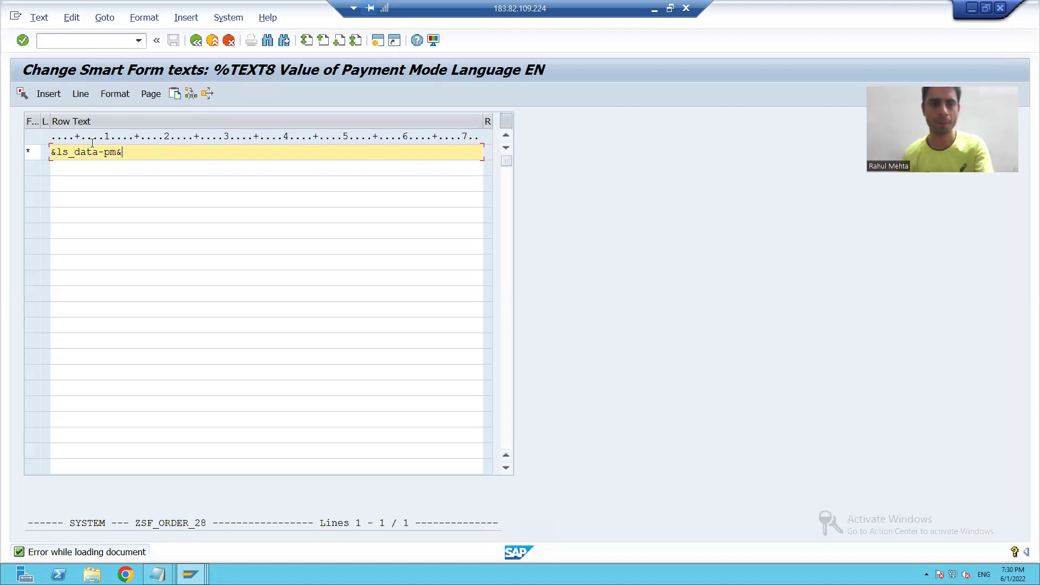
pyautogui.click(198, 42)
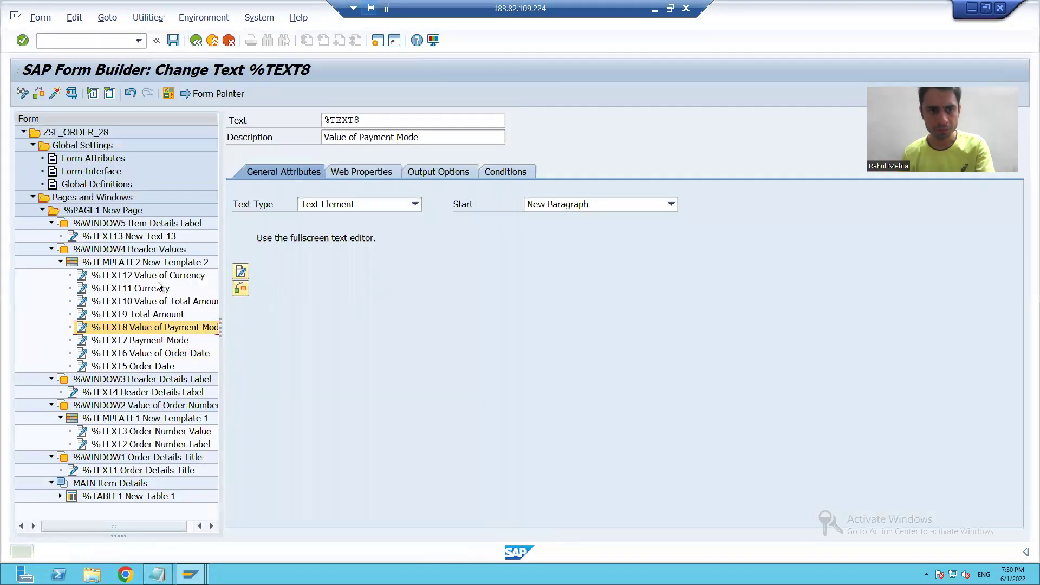
# Step: After checking Total Amount in the layout, set the %TEXT10 text to &ls_data-ta&
pyautogui.hotkey('alt', 'Tab')
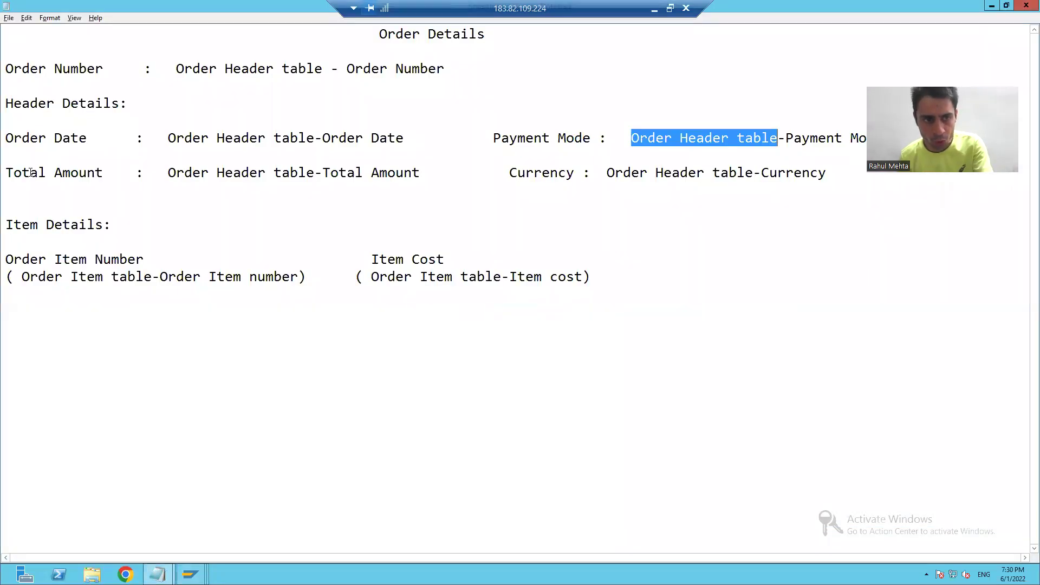
pyautogui.moveTo(171, 172); pyautogui.dragTo(423, 172)
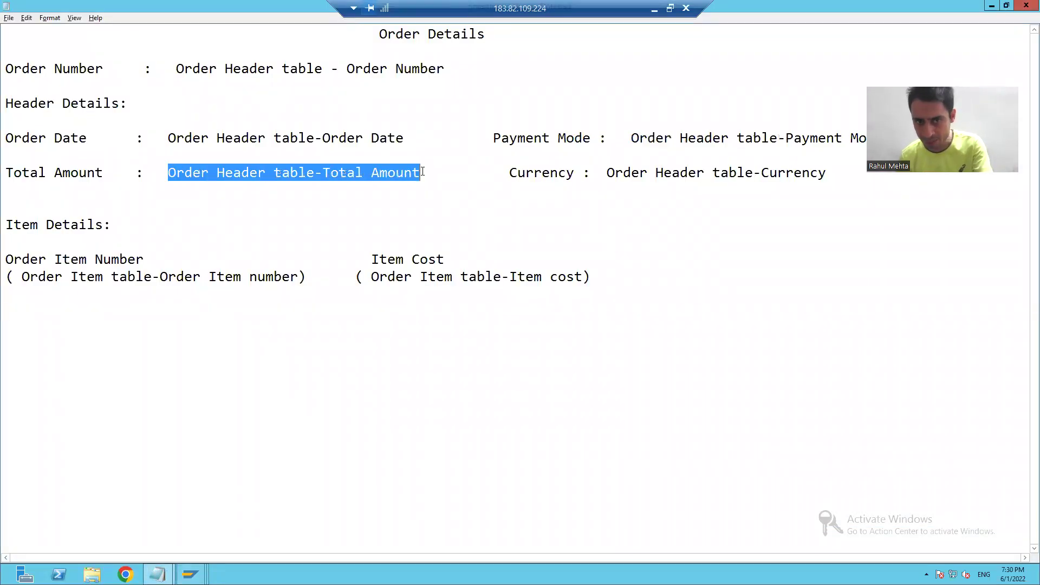
pyautogui.hotkey('alt', 'Tab')
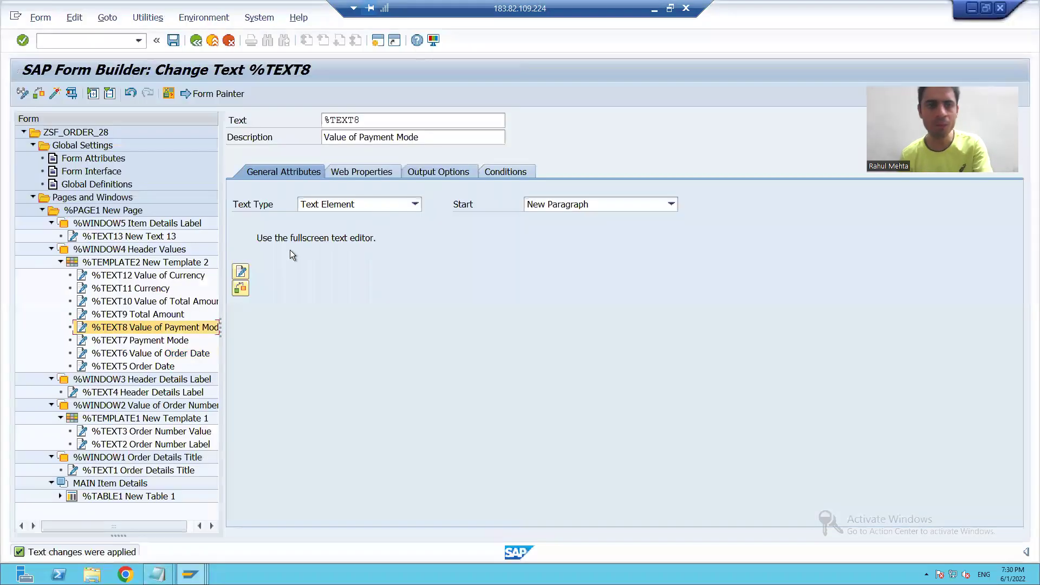
pyautogui.click(158, 301)
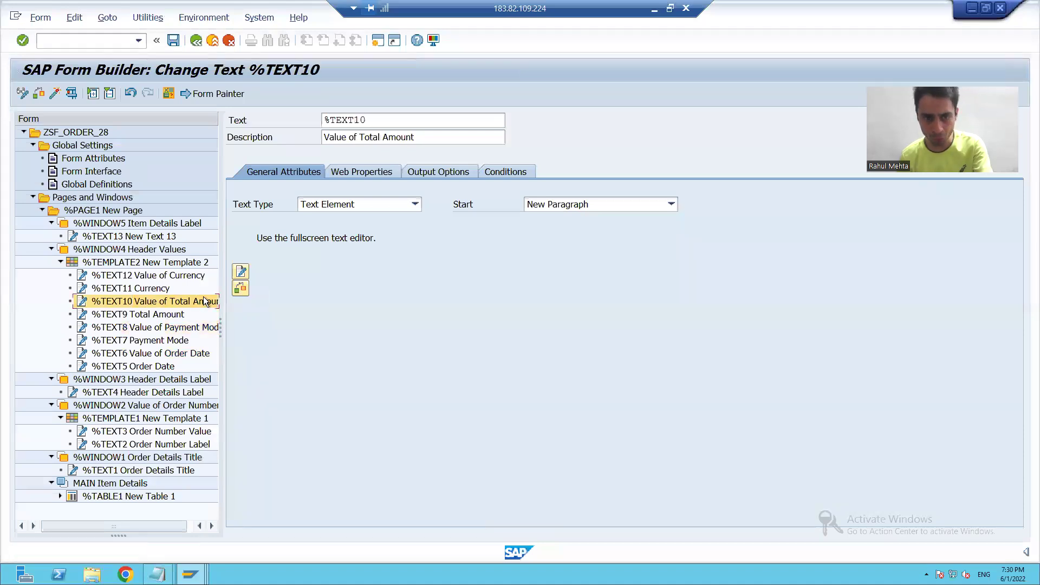
pyautogui.click(241, 272)
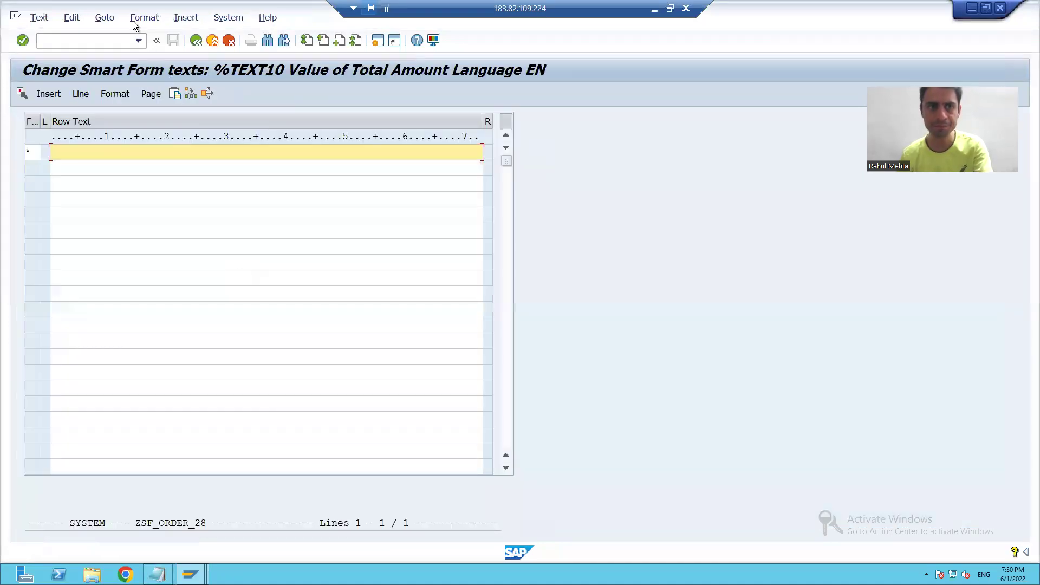
pyautogui.click(107, 19)
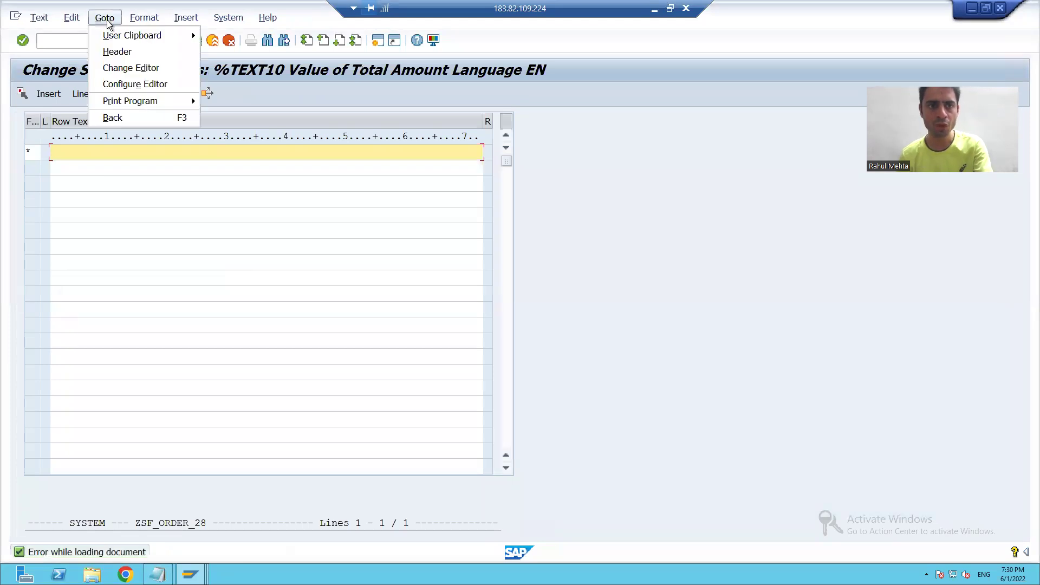
pyautogui.click(119, 68)
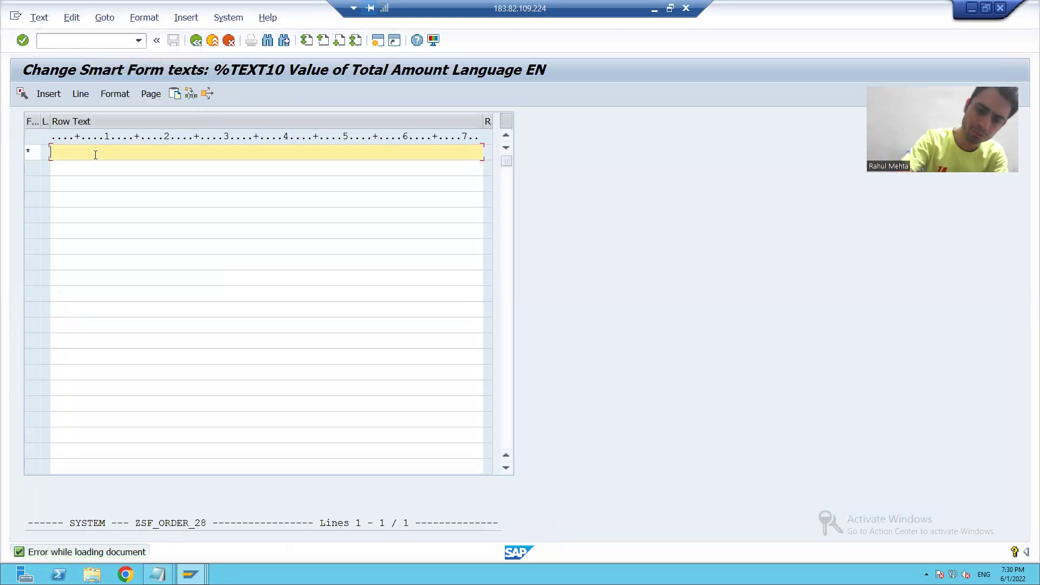
pyautogui.write('&ls')
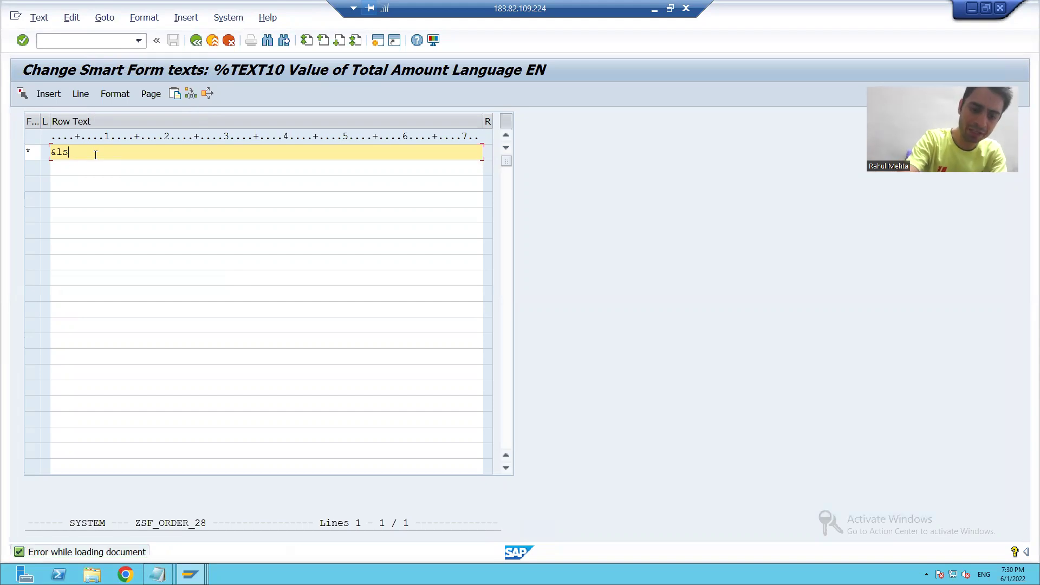
pyautogui.write('_data-')
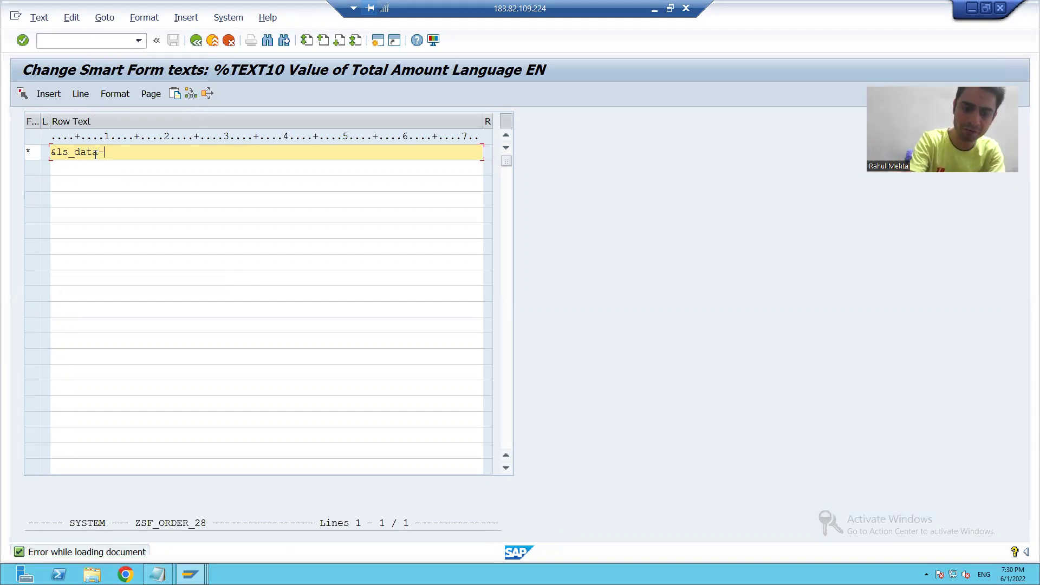
pyautogui.write('ta&')
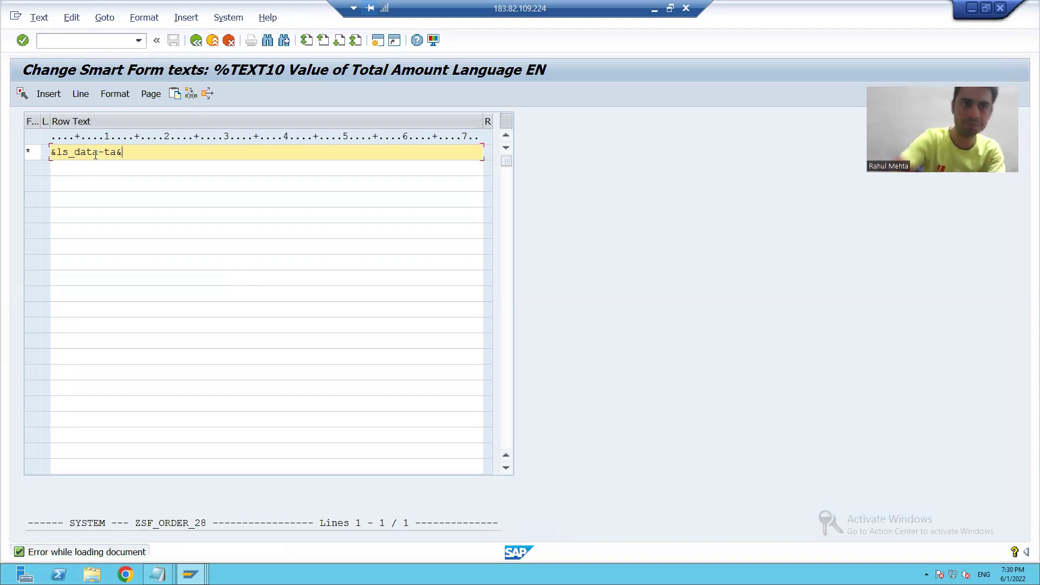
pyautogui.click(196, 40)
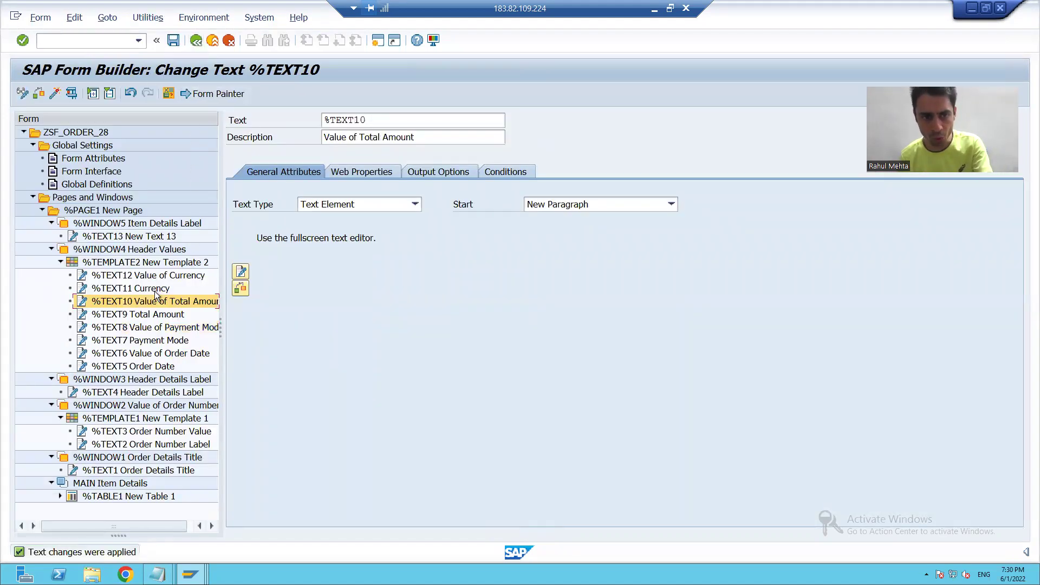
pyautogui.click(148, 277)
pyautogui.hotkey('alt', 'Tab')
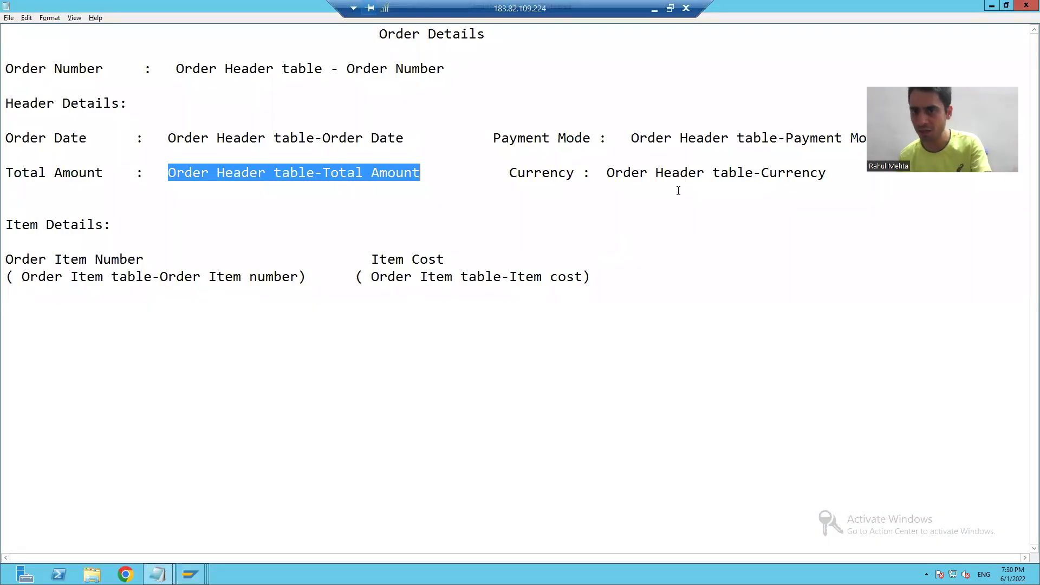
# Step: Enter &ls_data-curr& in %TEXT12 Value of Currency and save form ZSF_ORDER_28
pyautogui.click(698, 173)
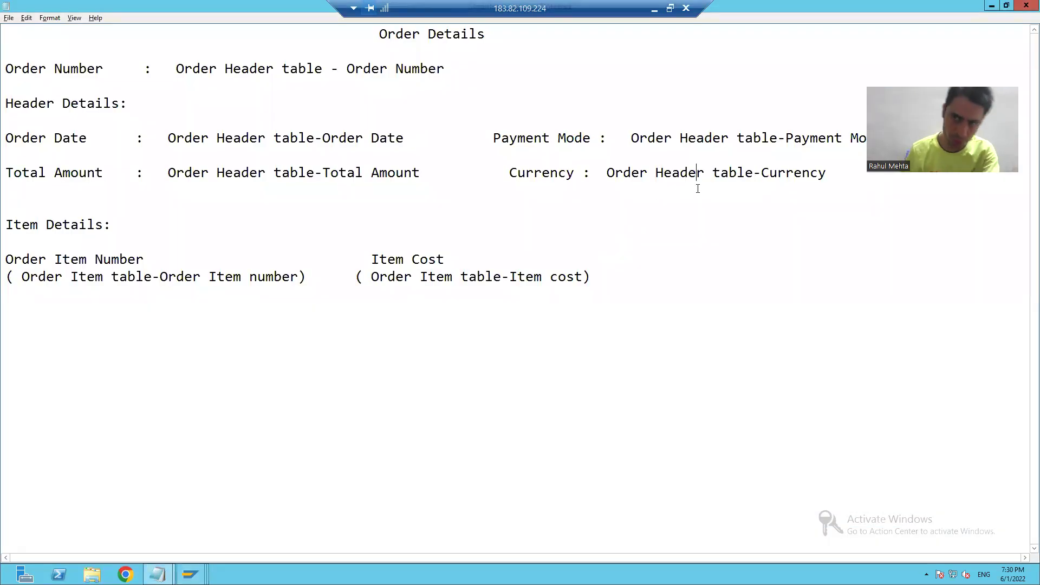
pyautogui.hotkey('alt', 'Tab')
pyautogui.click(240, 272)
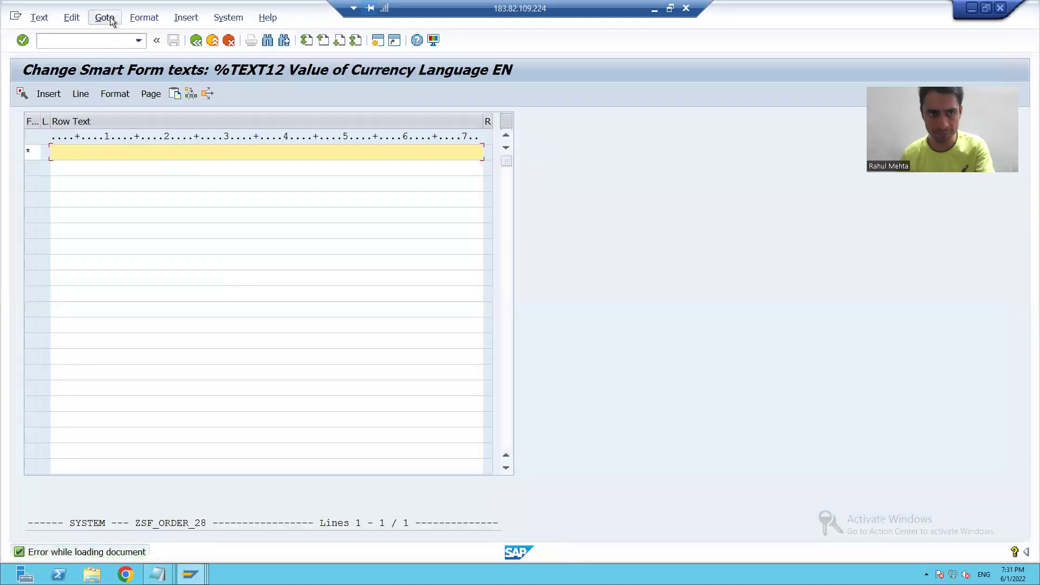
pyautogui.click(105, 17)
pyautogui.click(115, 67)
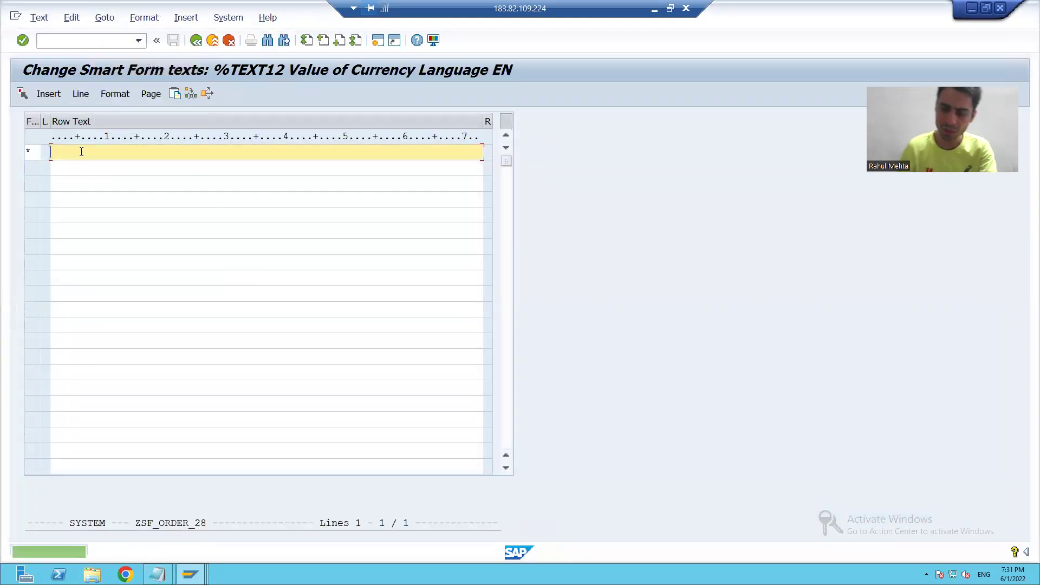
pyautogui.write('&ls')
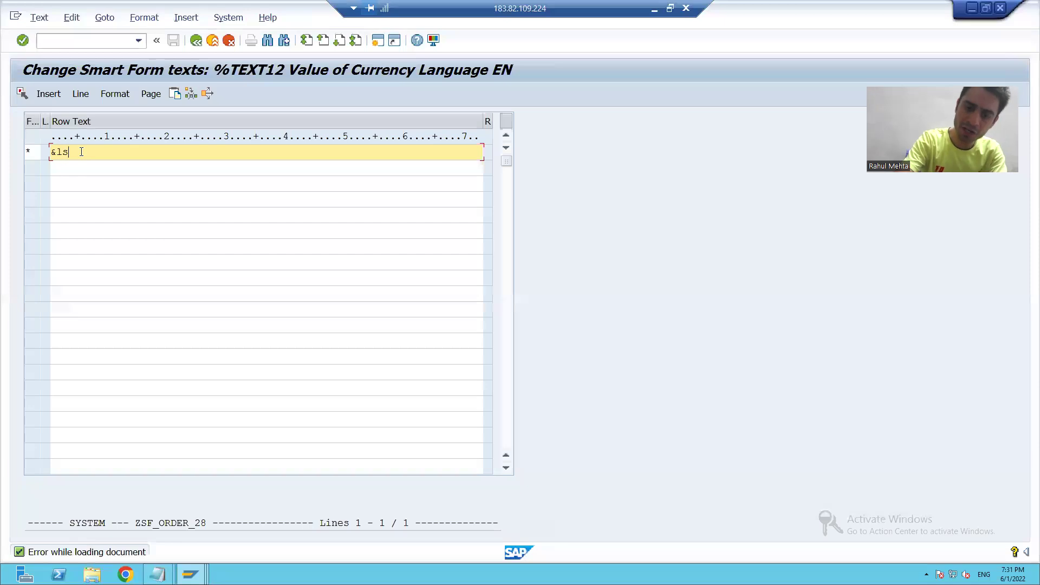
pyautogui.write('_data-curr')
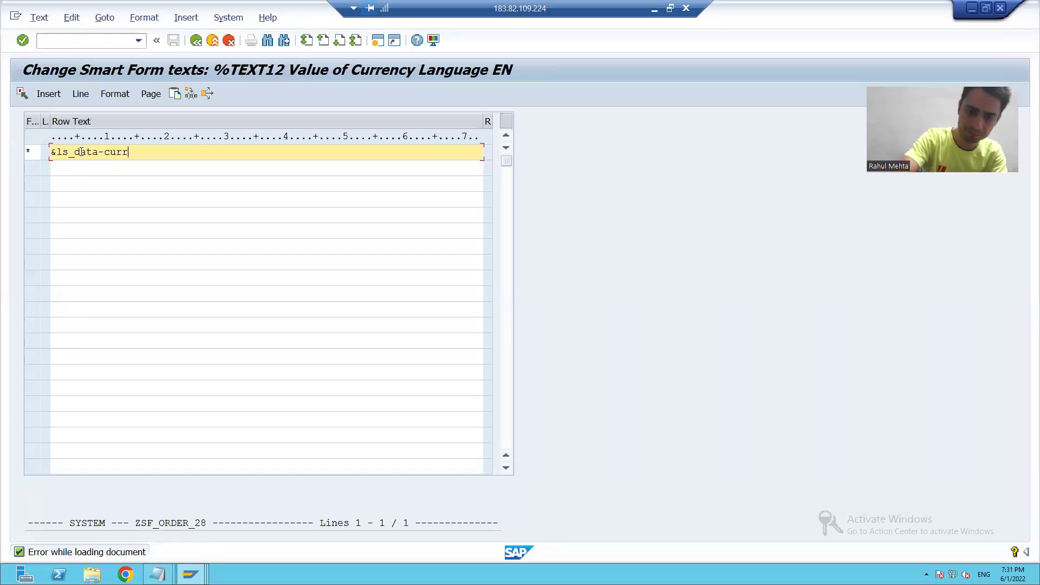
pyautogui.write('&')
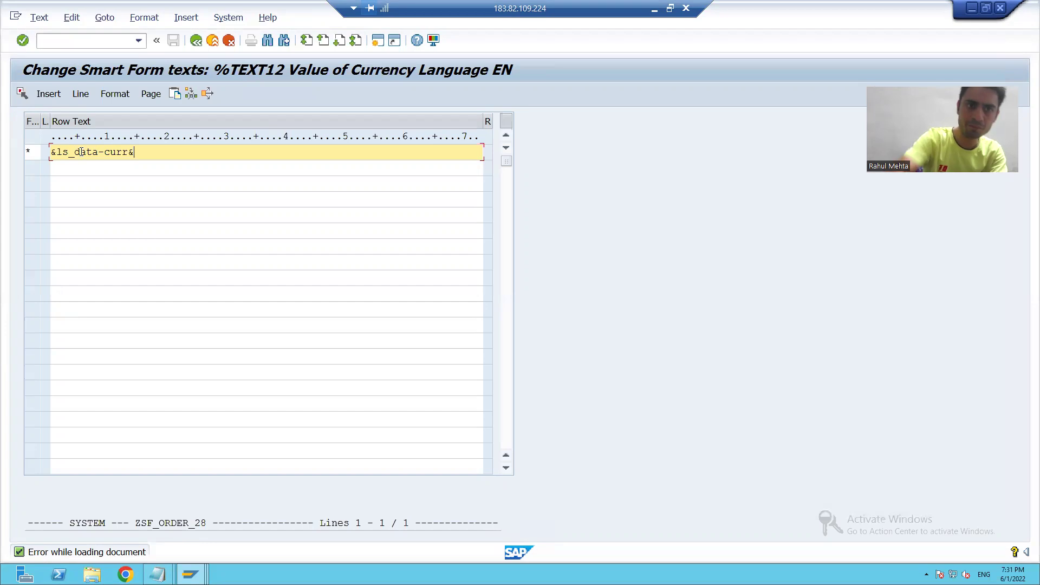
pyautogui.click(196, 40)
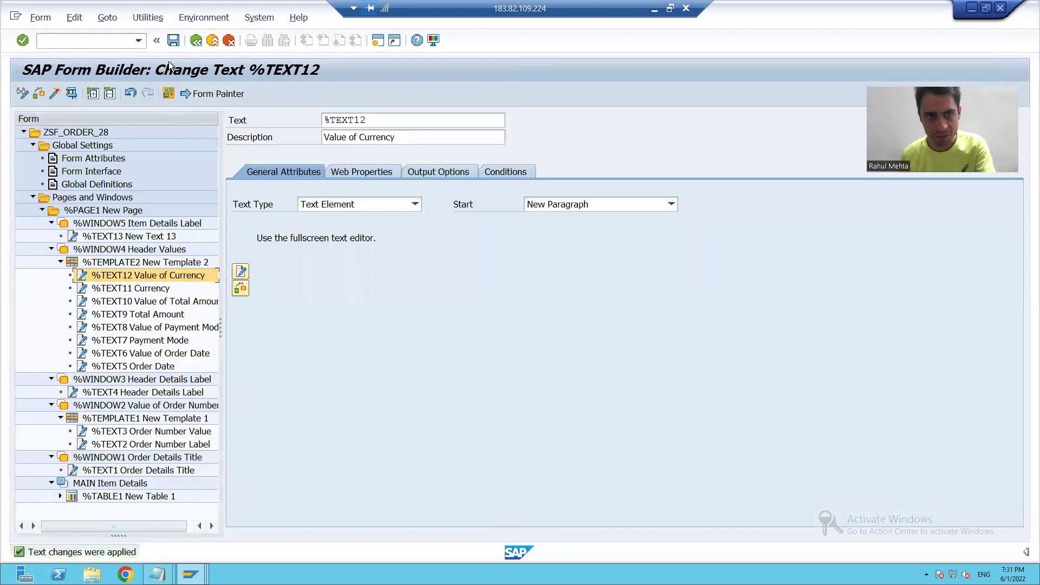
pyautogui.click(171, 40)
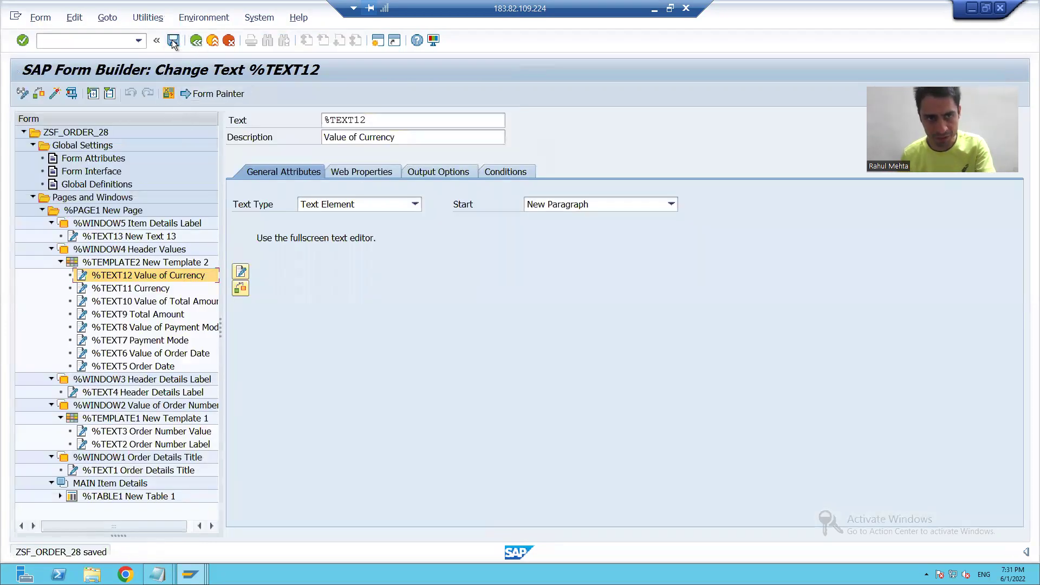
# Step: Collapse the form's window nodes and check the Order Item number and Item cost layout line
pyautogui.click(52, 249)
pyautogui.click(51, 223)
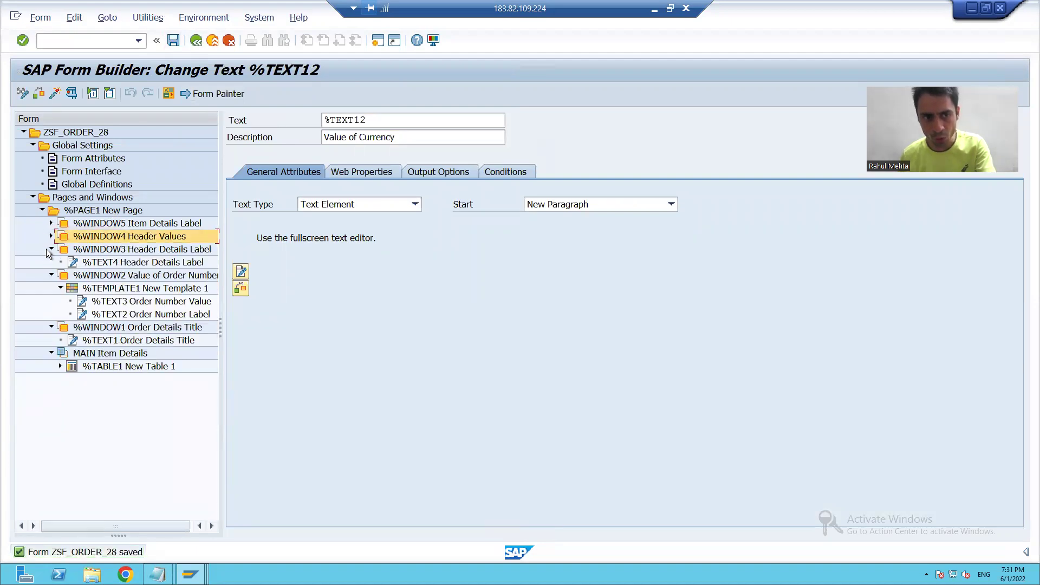
pyautogui.click(51, 249)
pyautogui.click(52, 262)
pyautogui.click(51, 275)
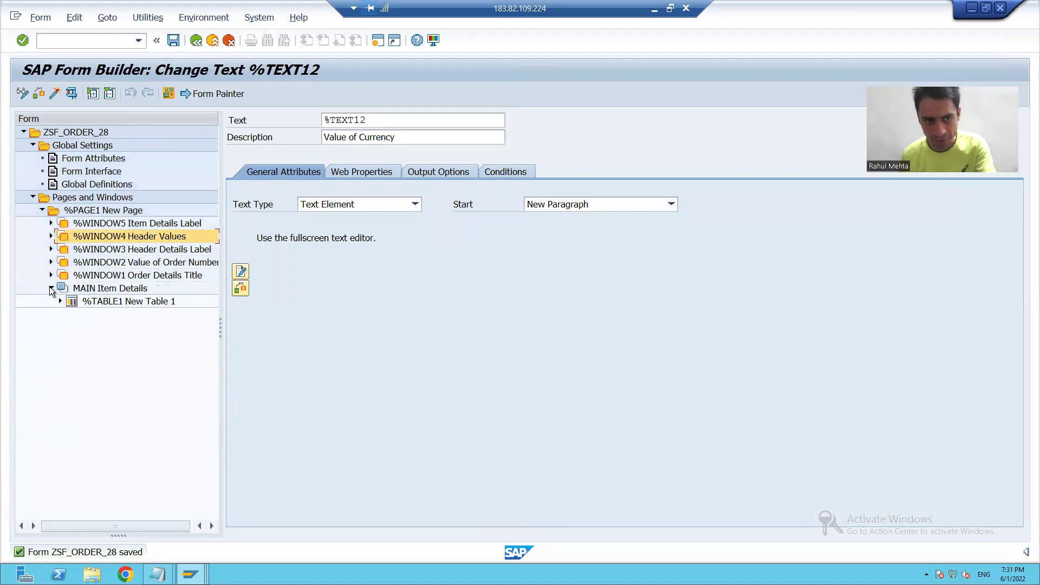
pyautogui.hotkey('alt', 'Tab')
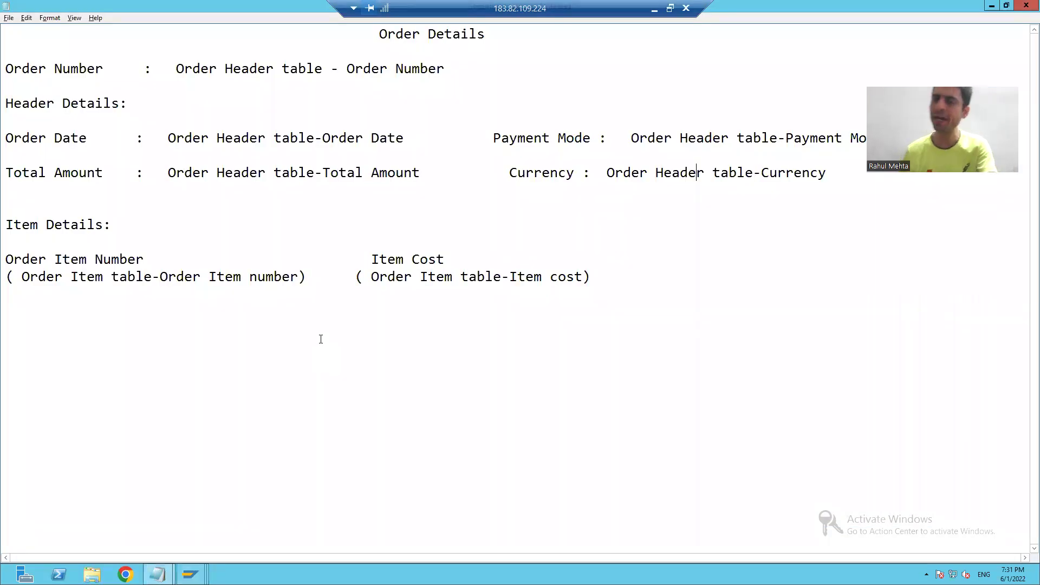
pyautogui.moveTo(8, 277); pyautogui.dragTo(594, 273)
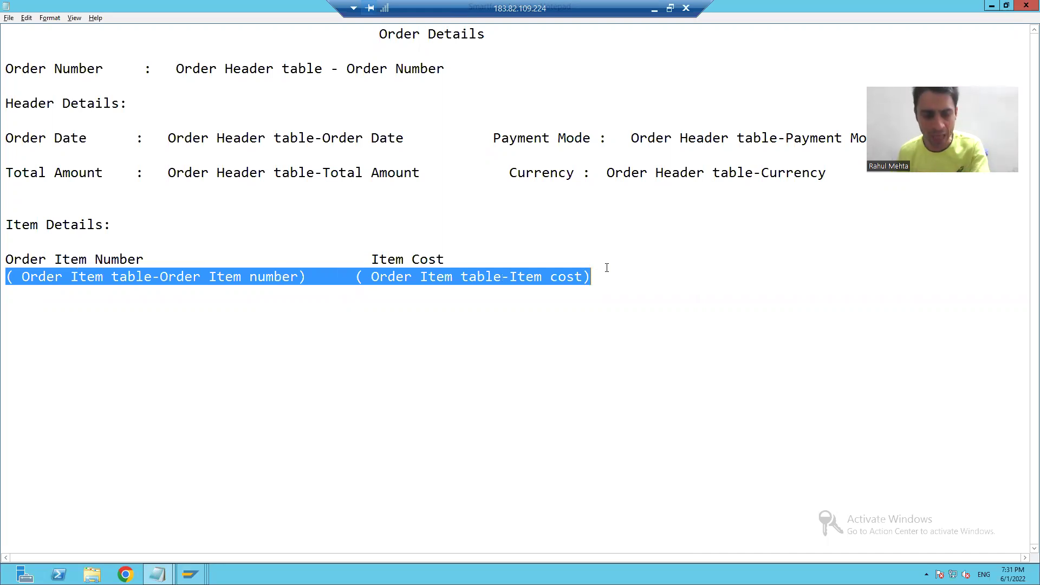
pyautogui.hotkey('alt', 'Tab')
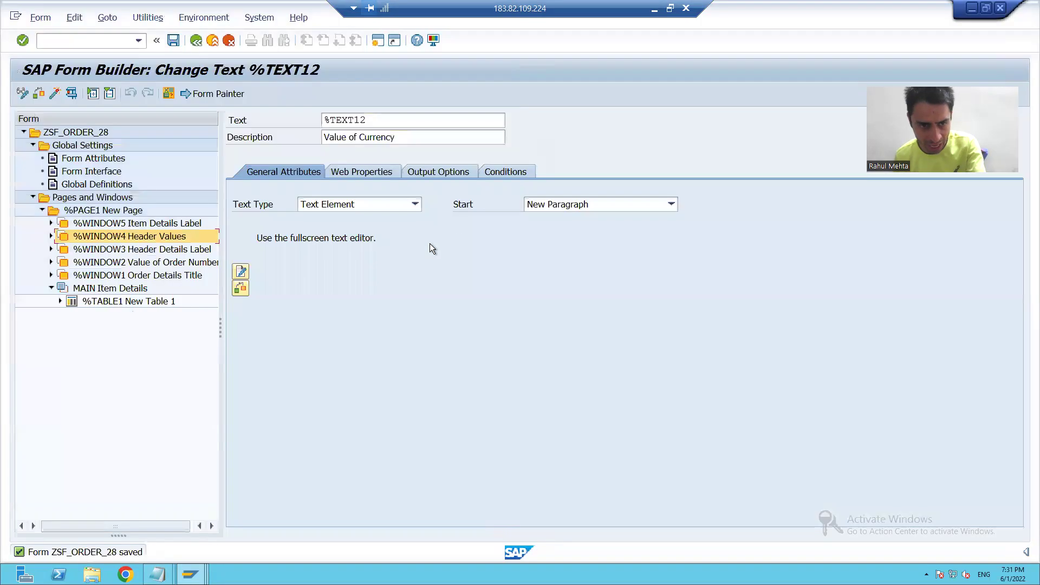
# Step: Expand New Table 1 and its Main Area, then select the table node
pyautogui.click(57, 302)
pyautogui.click(69, 326)
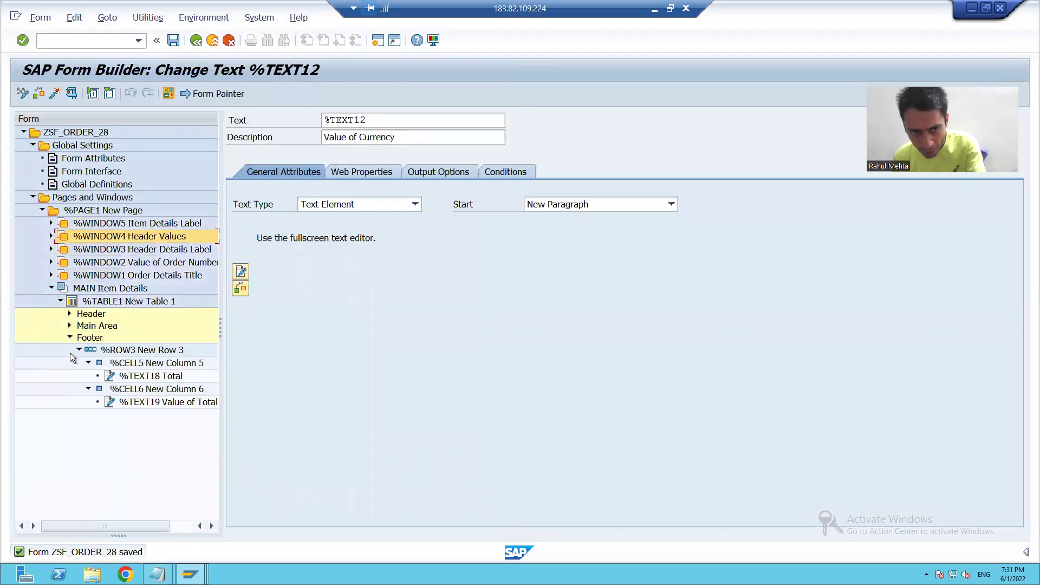
pyautogui.click(70, 339)
pyautogui.click(97, 301)
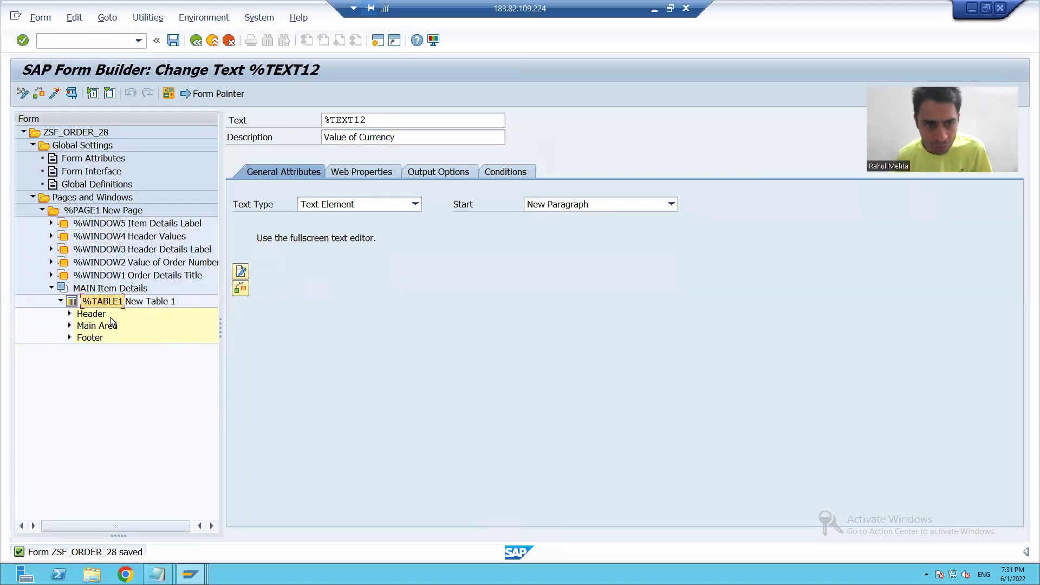
pyautogui.click(70, 326)
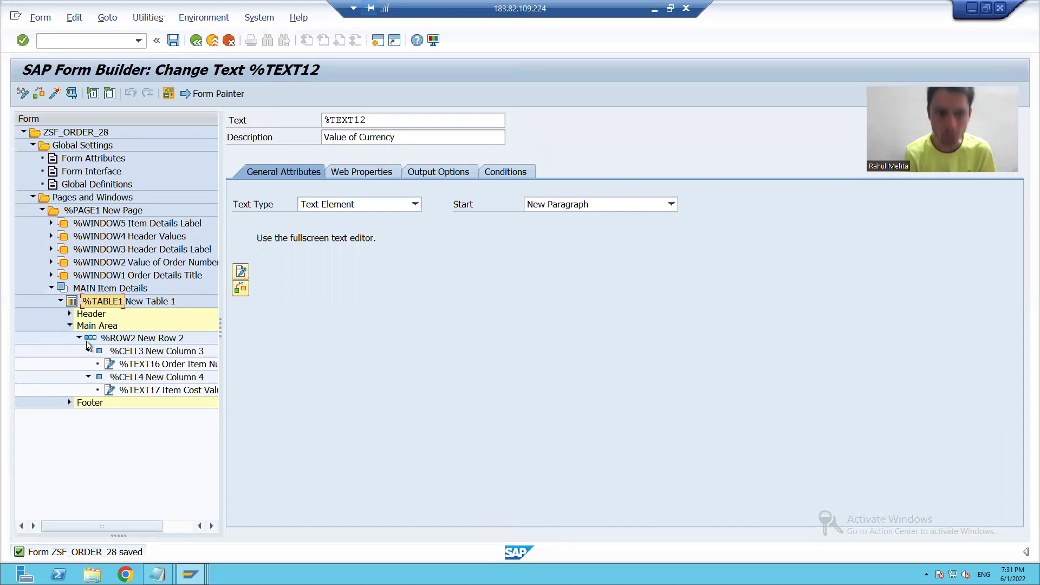
pyautogui.click(95, 300)
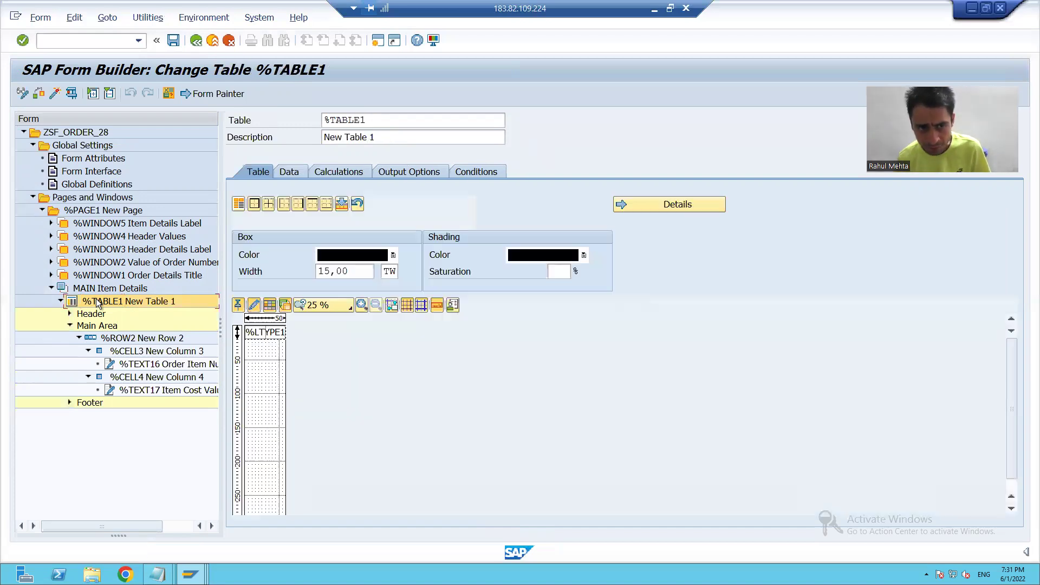
# Step: Verify New Table 1 loops LT_DATA1 into LS_DATA1, then select %TEXT16 Order Item Number Value
pyautogui.click(288, 171)
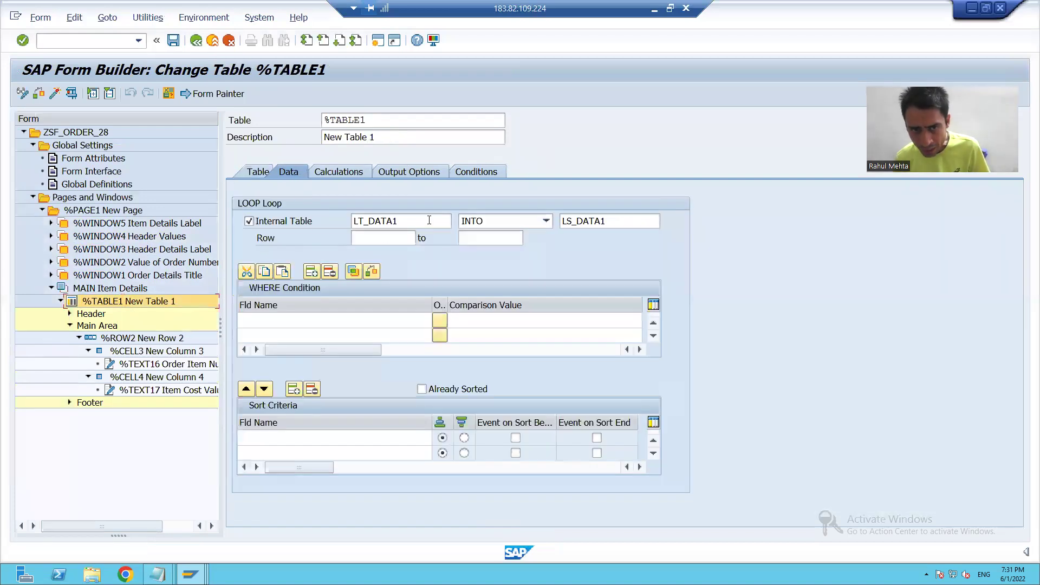
pyautogui.click(598, 222)
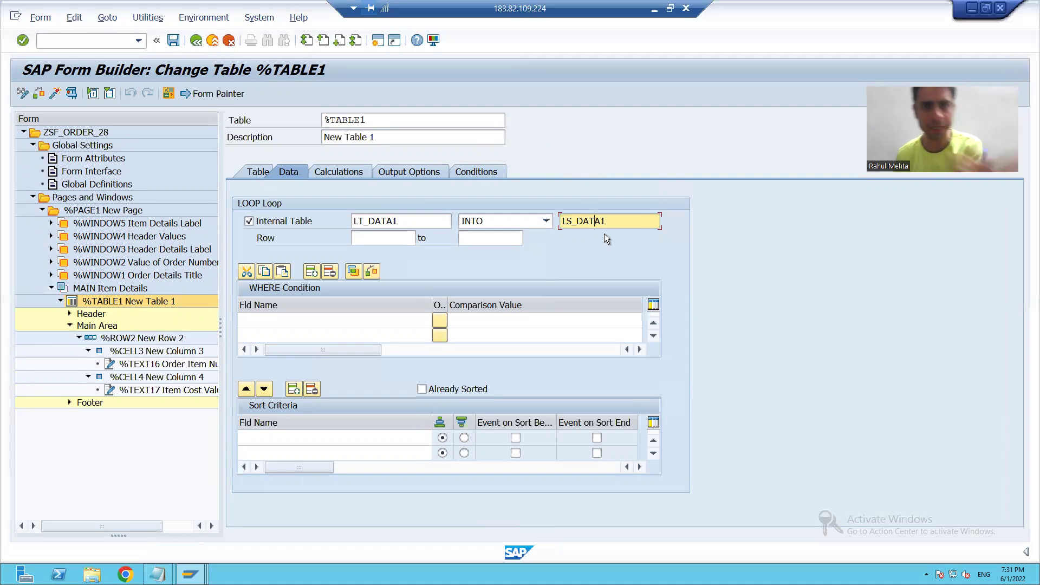
pyautogui.click(152, 365)
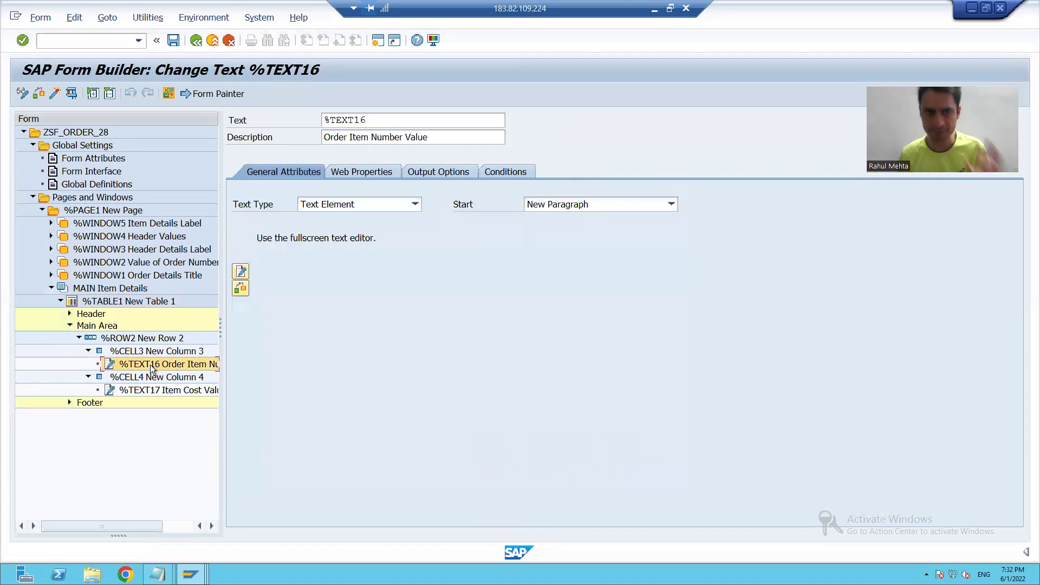
# Step: Make %TEXT16 Order Item Number Value print &ls_data1-oin&, then select the %TEXT17 Item Cost Value node
pyautogui.click(242, 273)
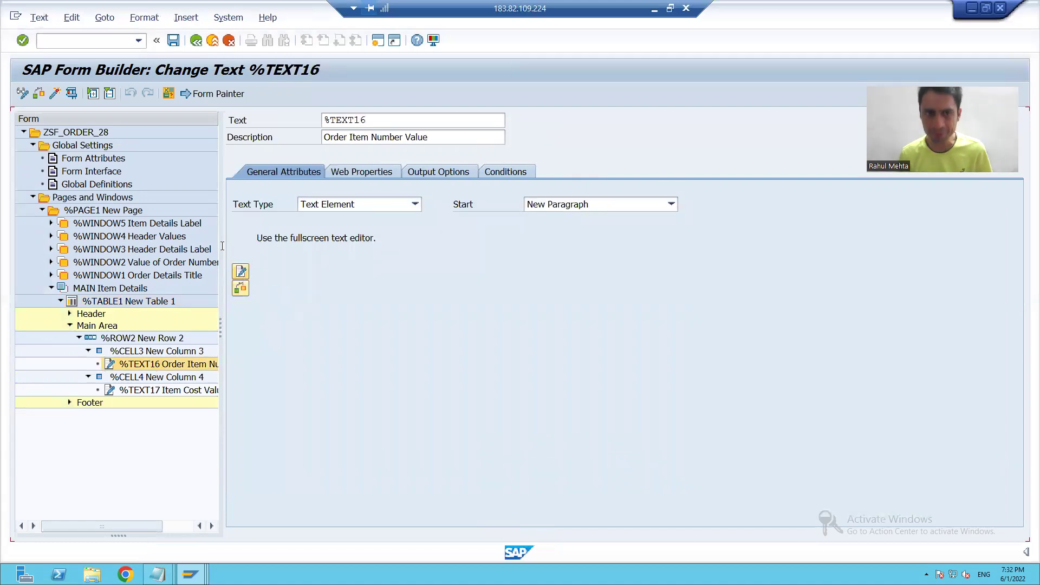
pyautogui.click(105, 18)
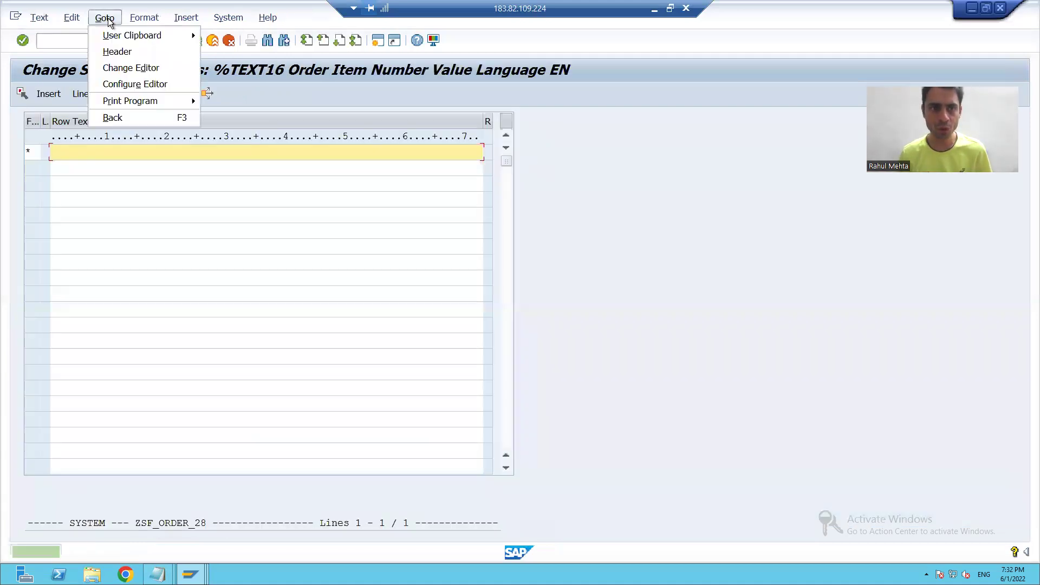
pyautogui.click(131, 68)
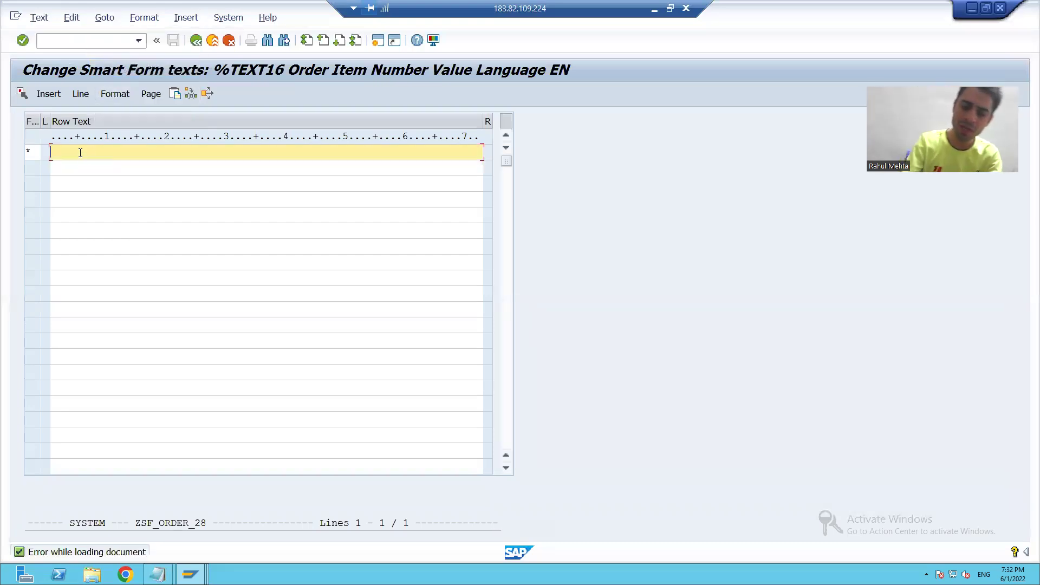
pyautogui.write('&ls')
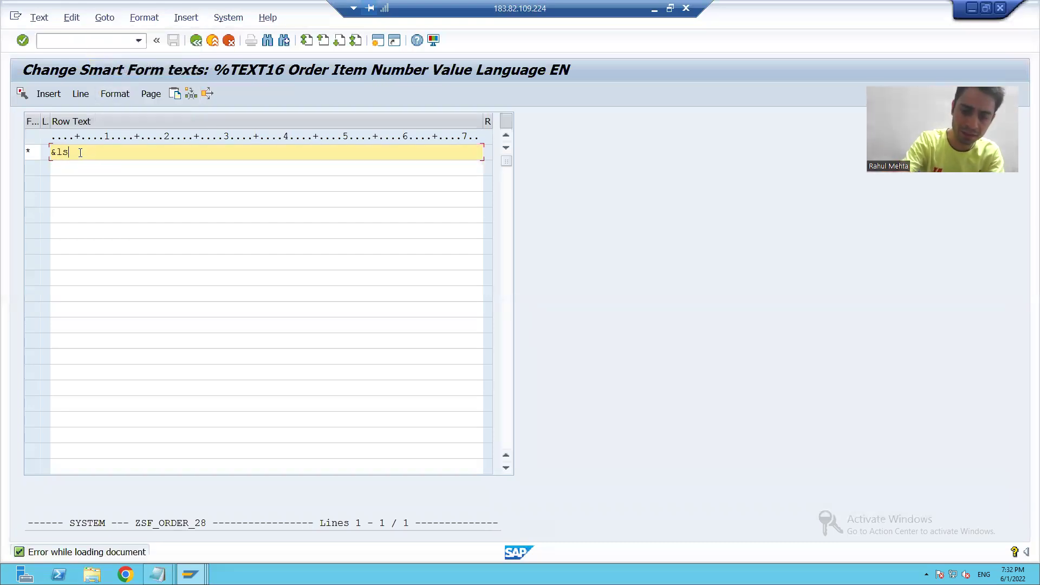
pyautogui.write('_data1')
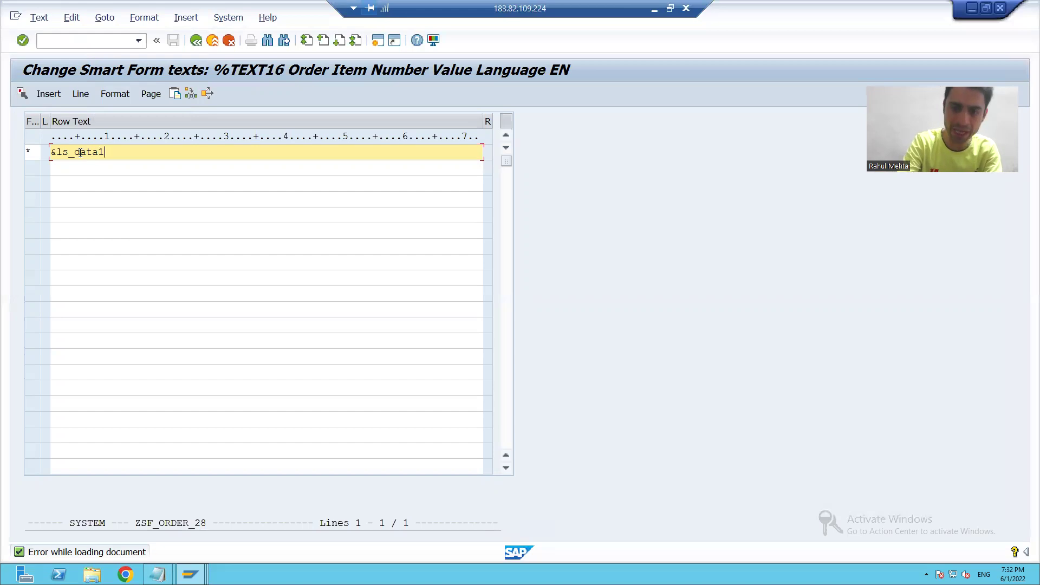
pyautogui.write('-o')
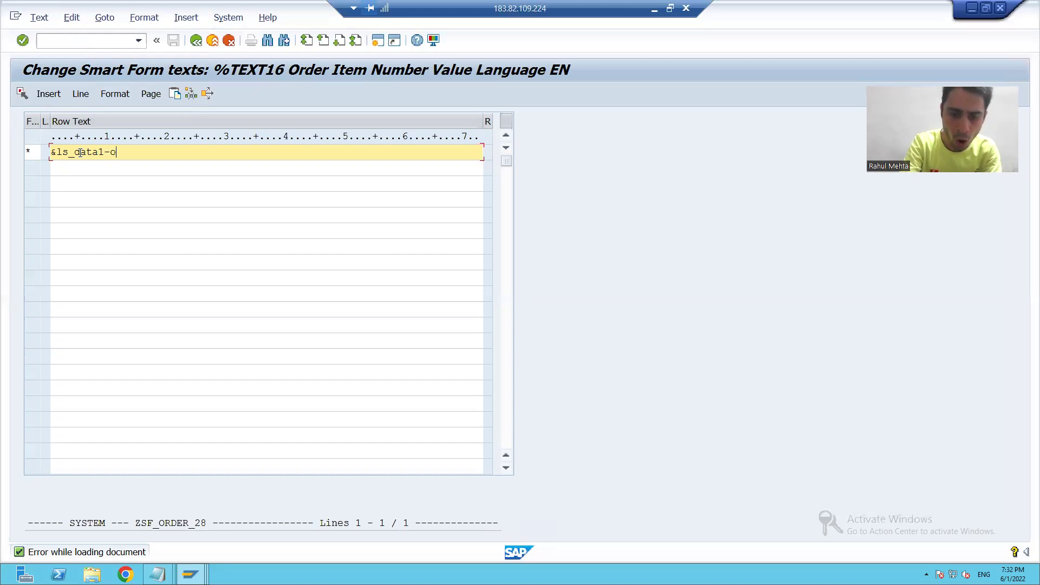
pyautogui.write('in')
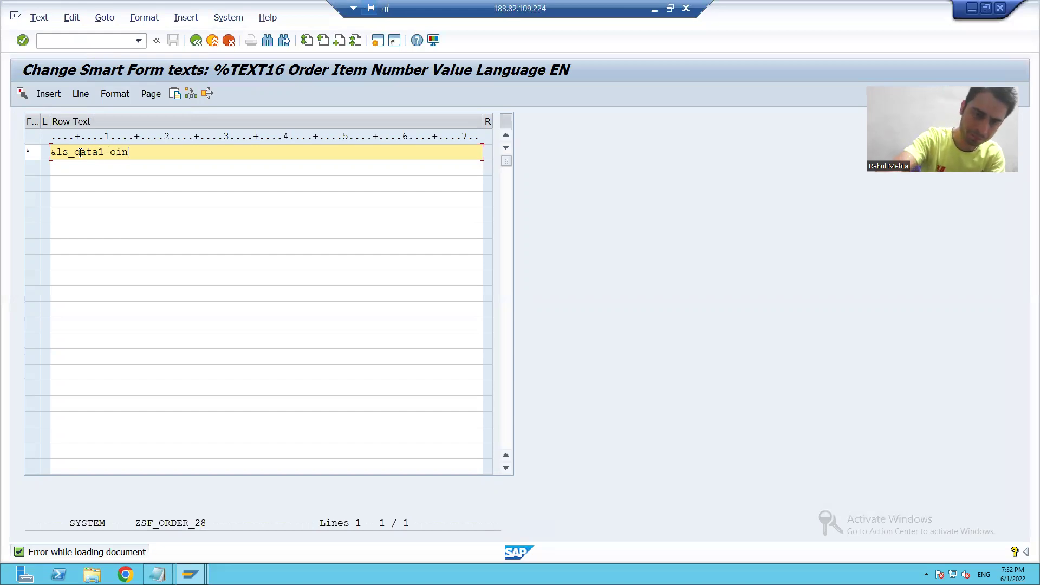
pyautogui.write('&')
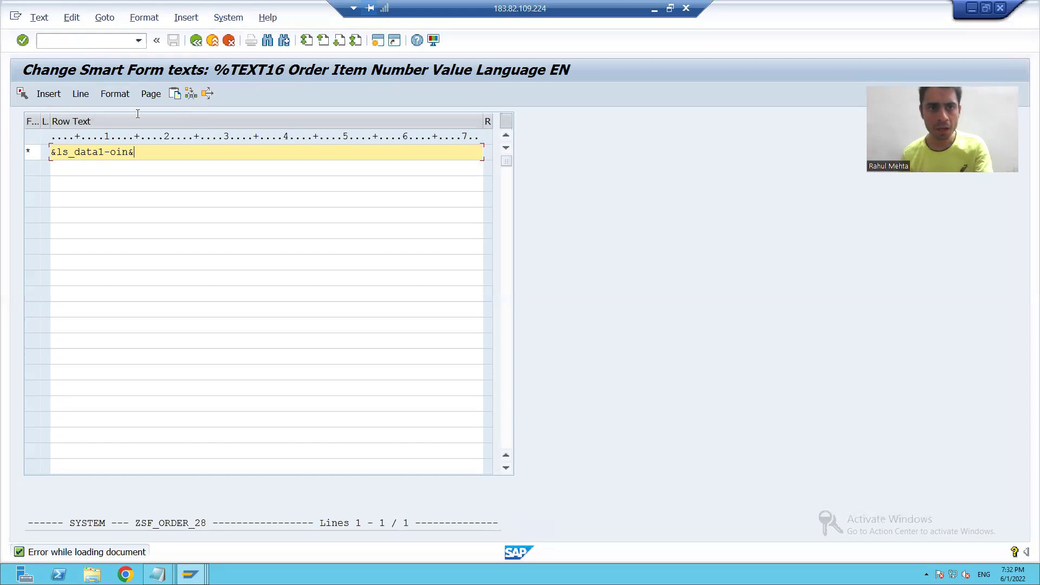
pyautogui.click(196, 40)
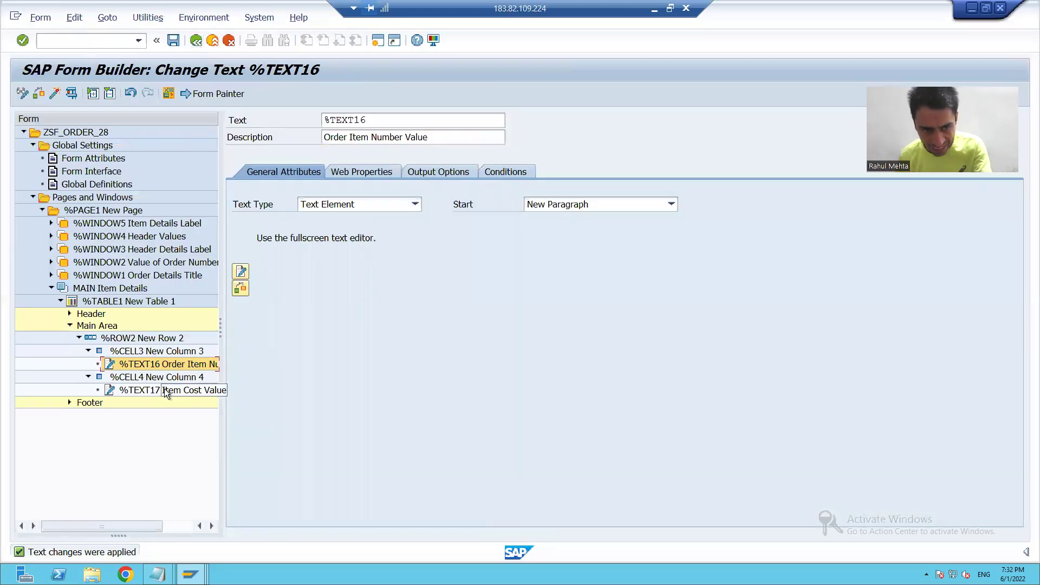
pyautogui.click(164, 390)
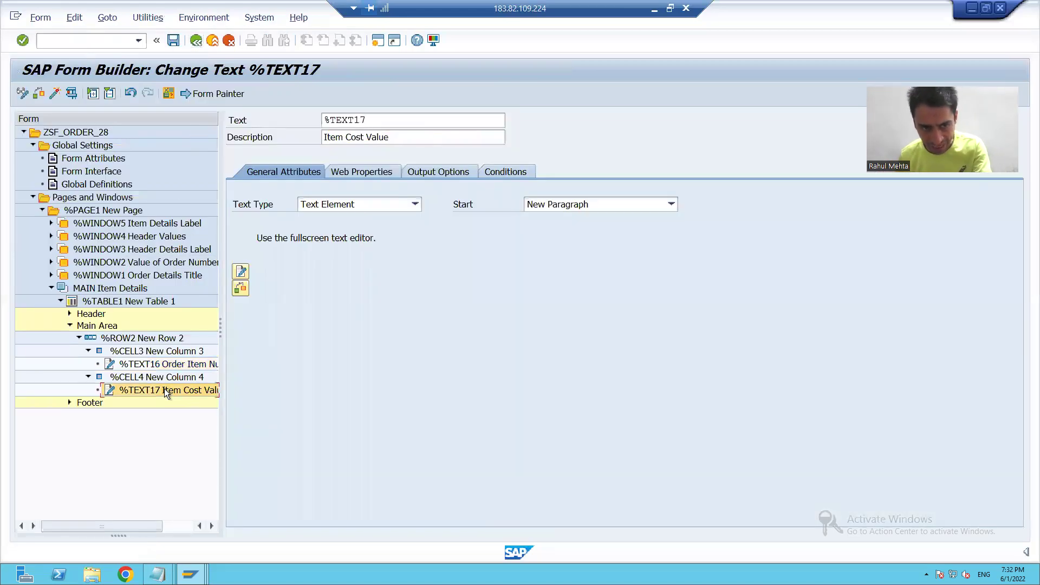
# Step: Start entering &ls_data1-icost in the %TEXT17 Item Cost Value full-screen editor
pyautogui.click(240, 272)
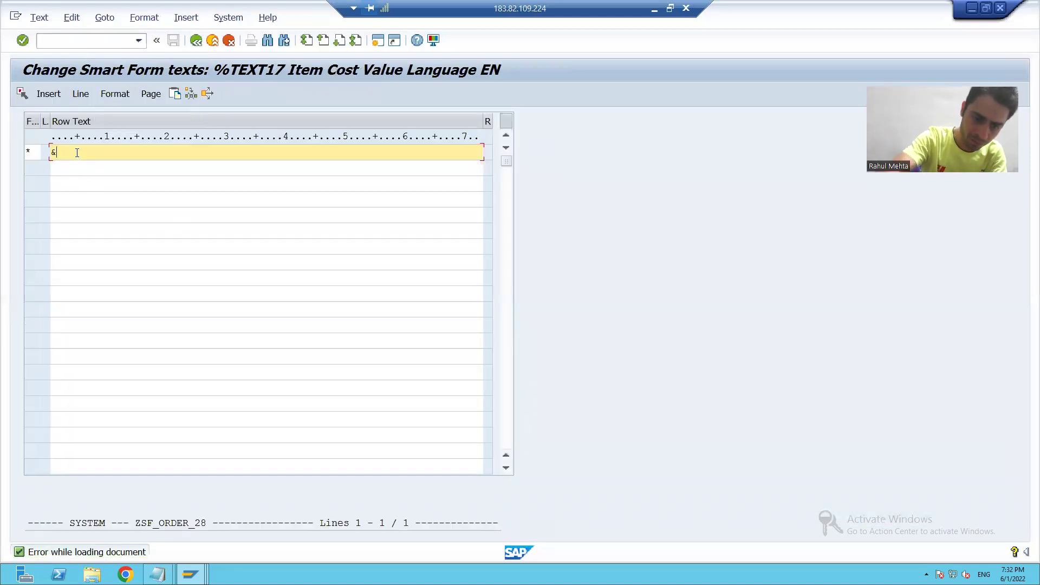
pyautogui.write('&ls_data')
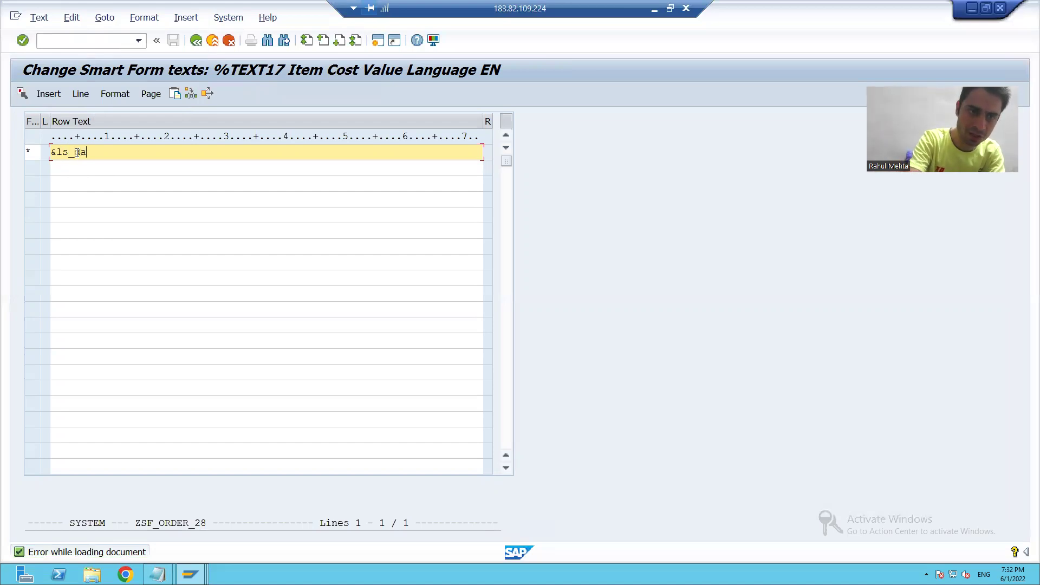